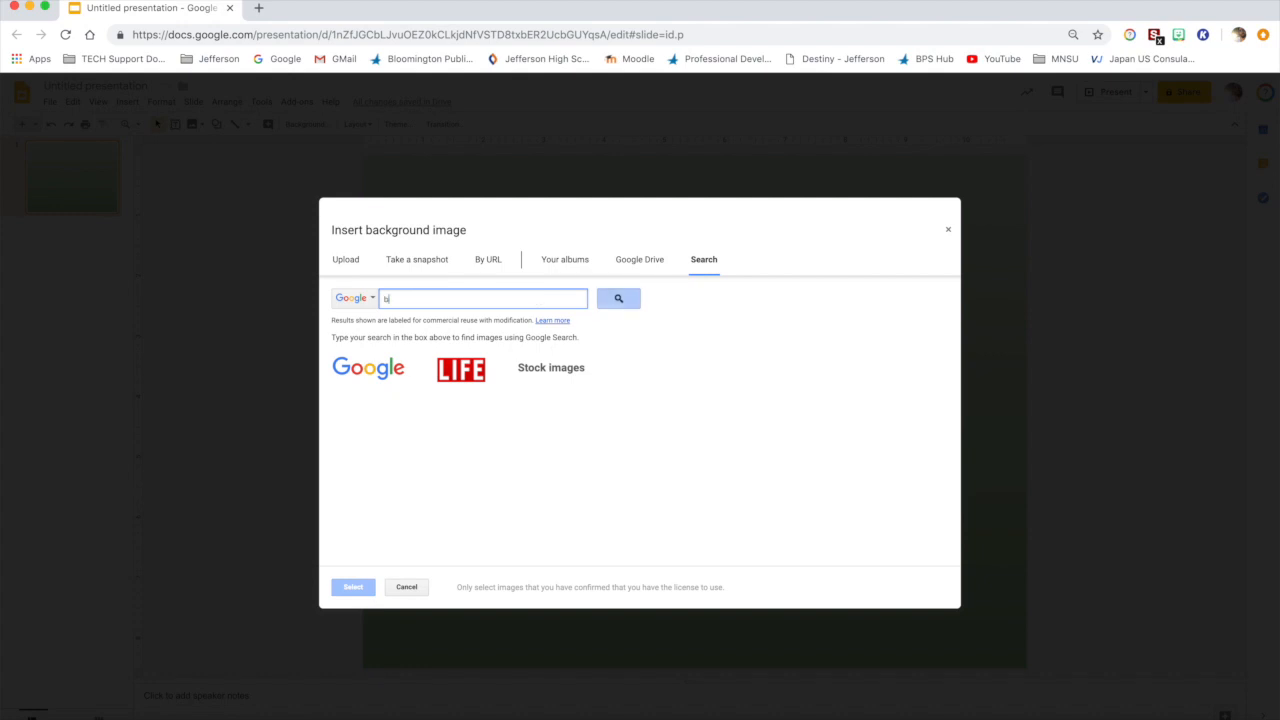
Step: Search the web for a blue sky picture and apply the pale sky with wispy clouds as the slide's background image
{"action": "key", "text": "Return"}
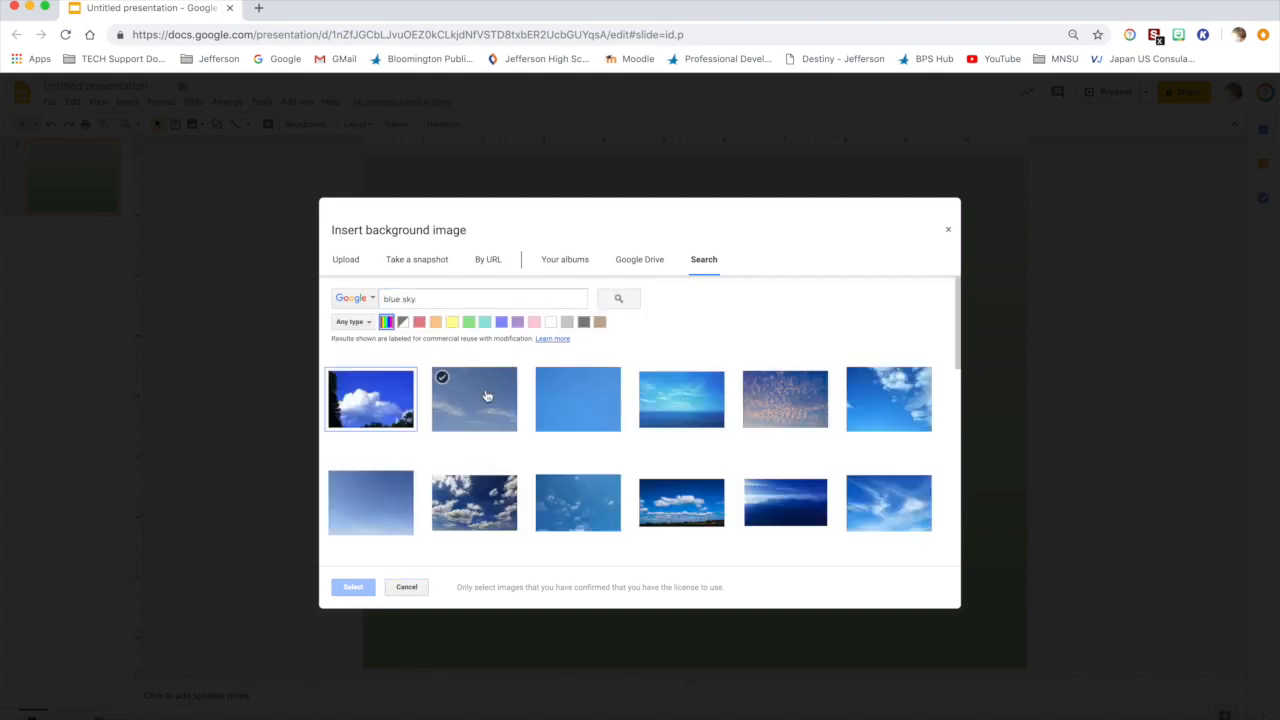
{"action": "left_click", "coordinate": [485, 400]}
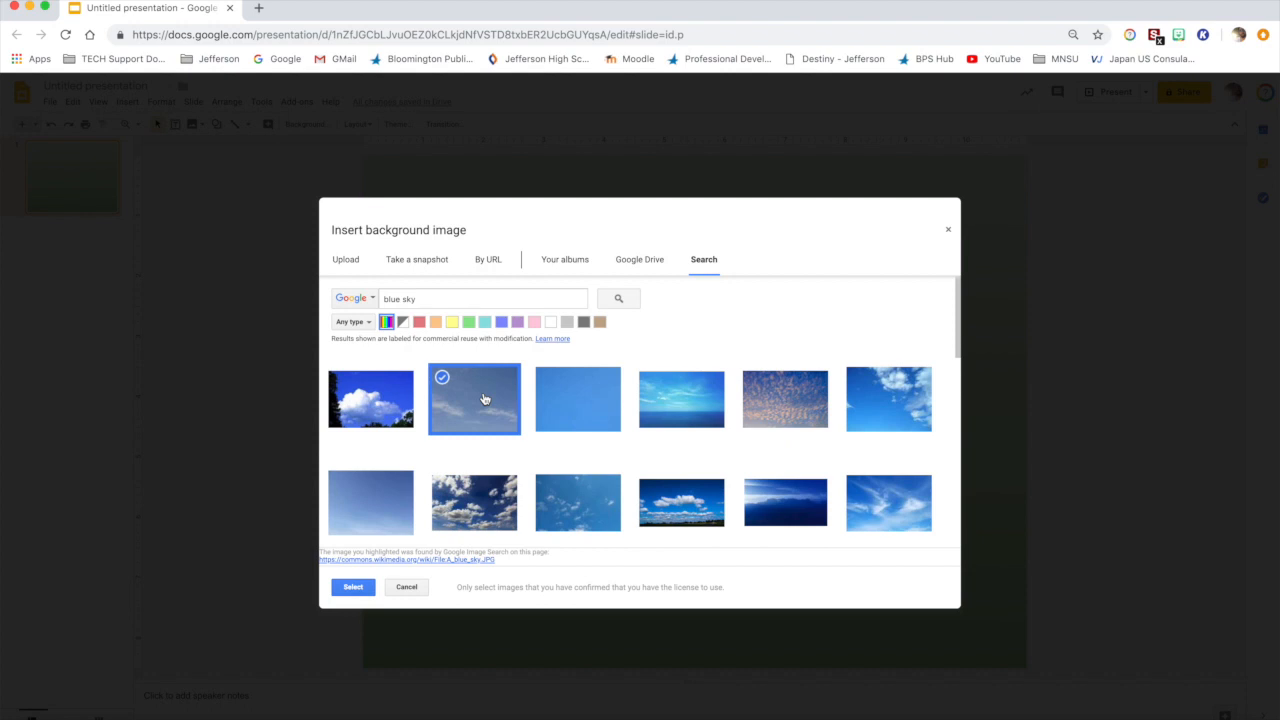
{"action": "left_click", "coordinate": [356, 588]}
{"action": "left_click", "coordinate": [707, 471]}
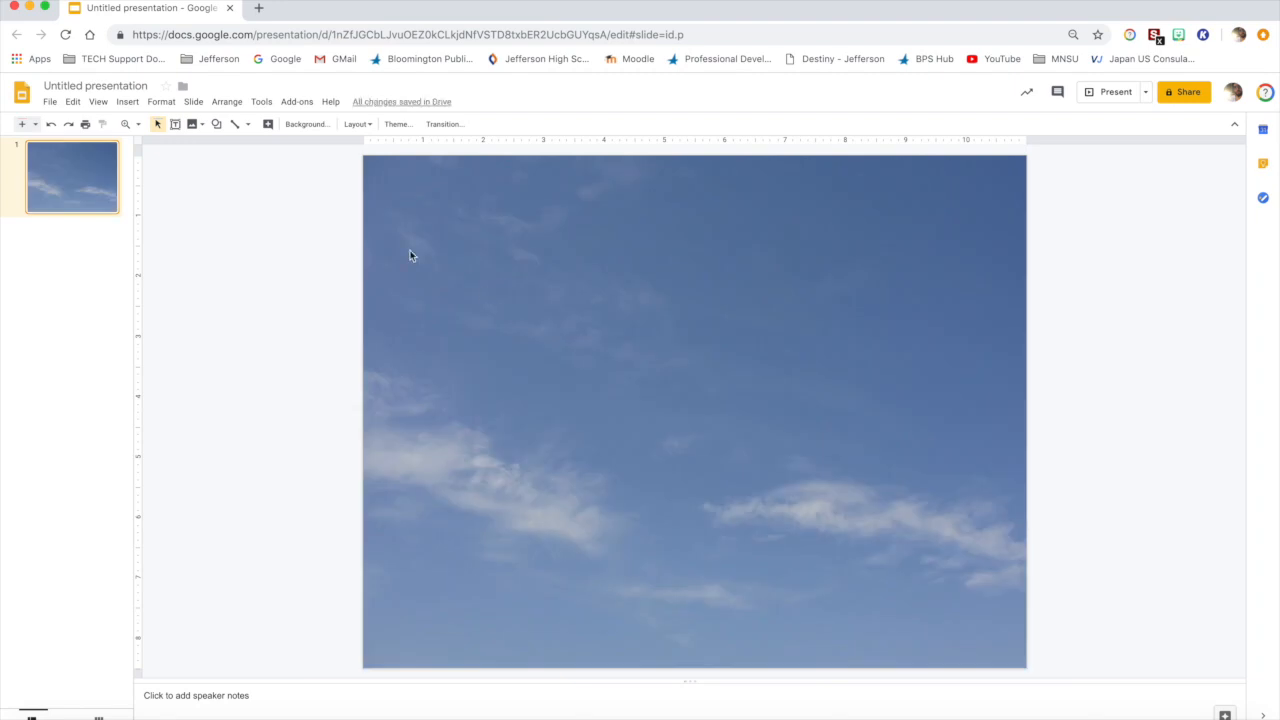
Step: Insert IMG_6246.JPG from the Drive folder TECH PICS > Comic and shrink it to about 6 inches wide in the slide's upper-left corner
{"action": "left_click", "coordinate": [129, 104]}
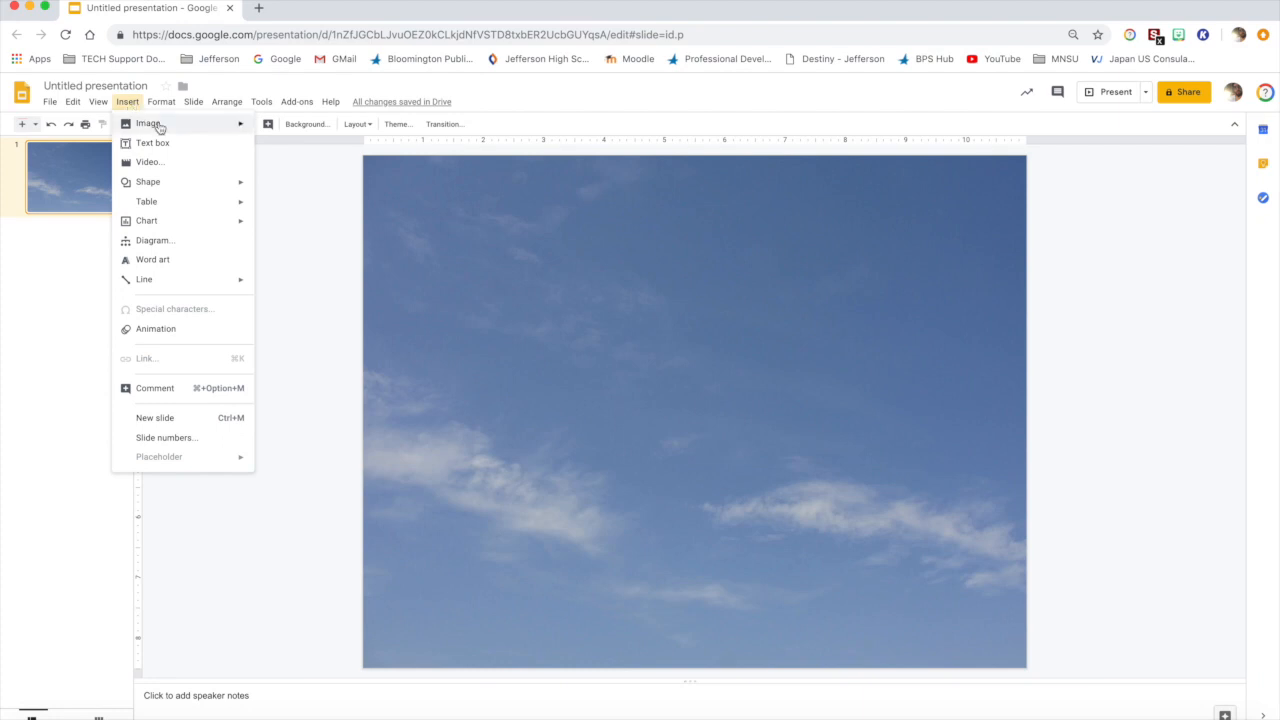
{"action": "mouse_move", "coordinate": [160, 128]}
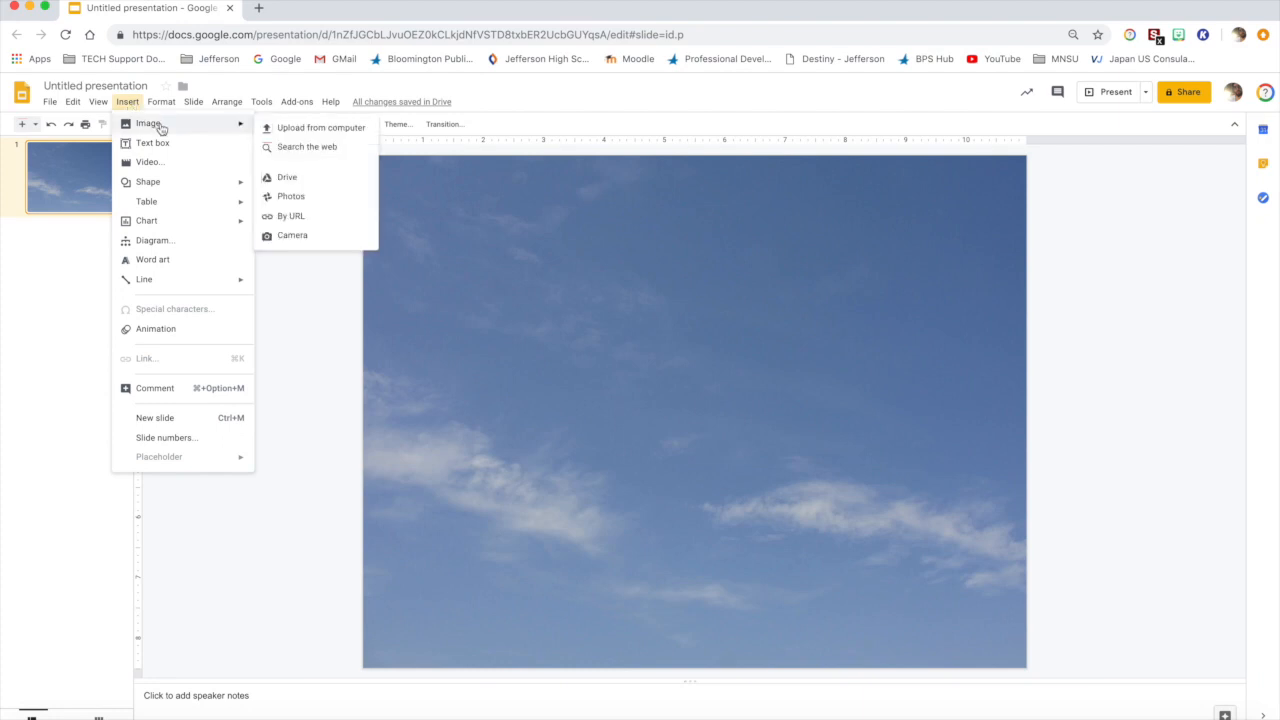
{"action": "left_click", "coordinate": [316, 181]}
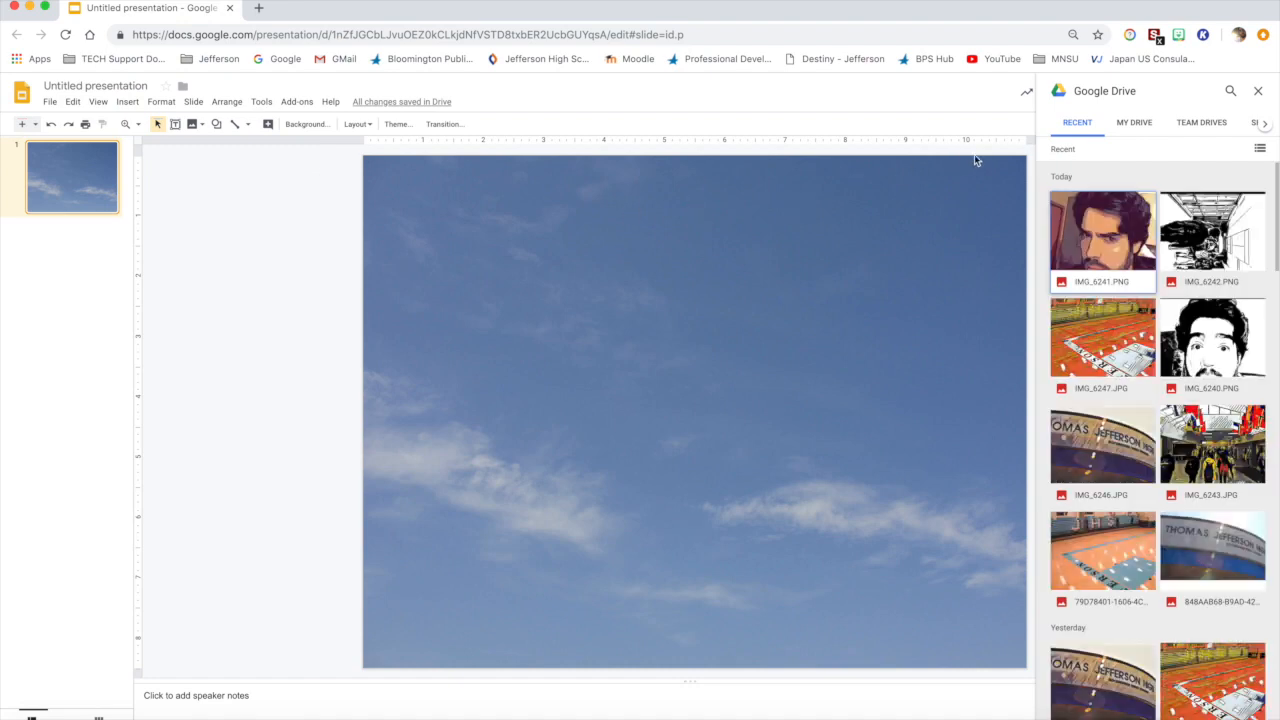
{"action": "left_click", "coordinate": [1137, 127]}
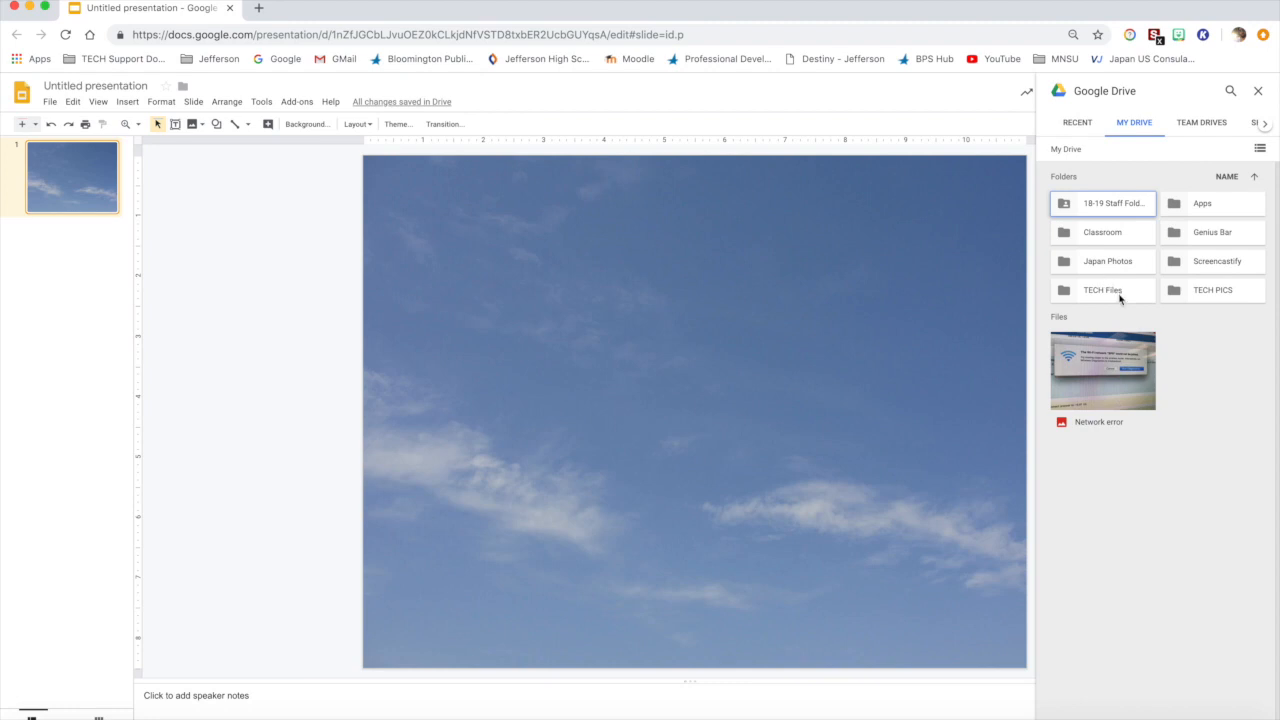
{"action": "double_click", "coordinate": [1203, 293]}
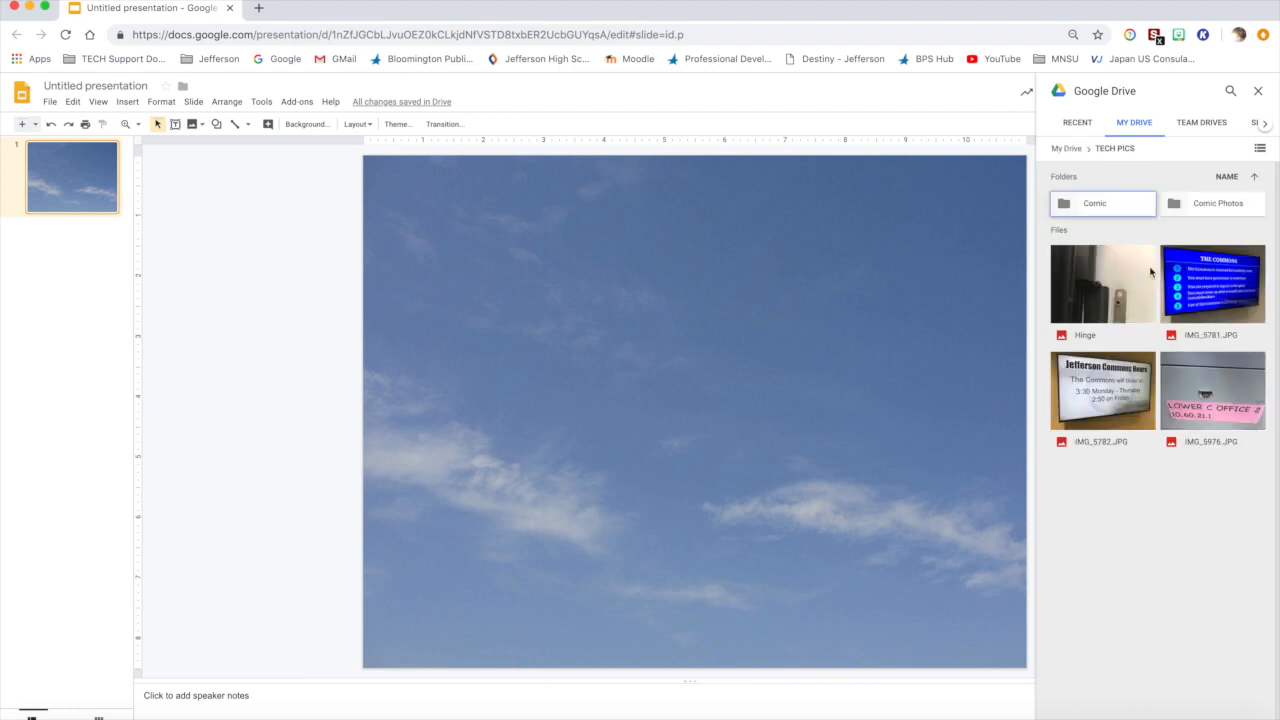
{"action": "double_click", "coordinate": [1114, 212]}
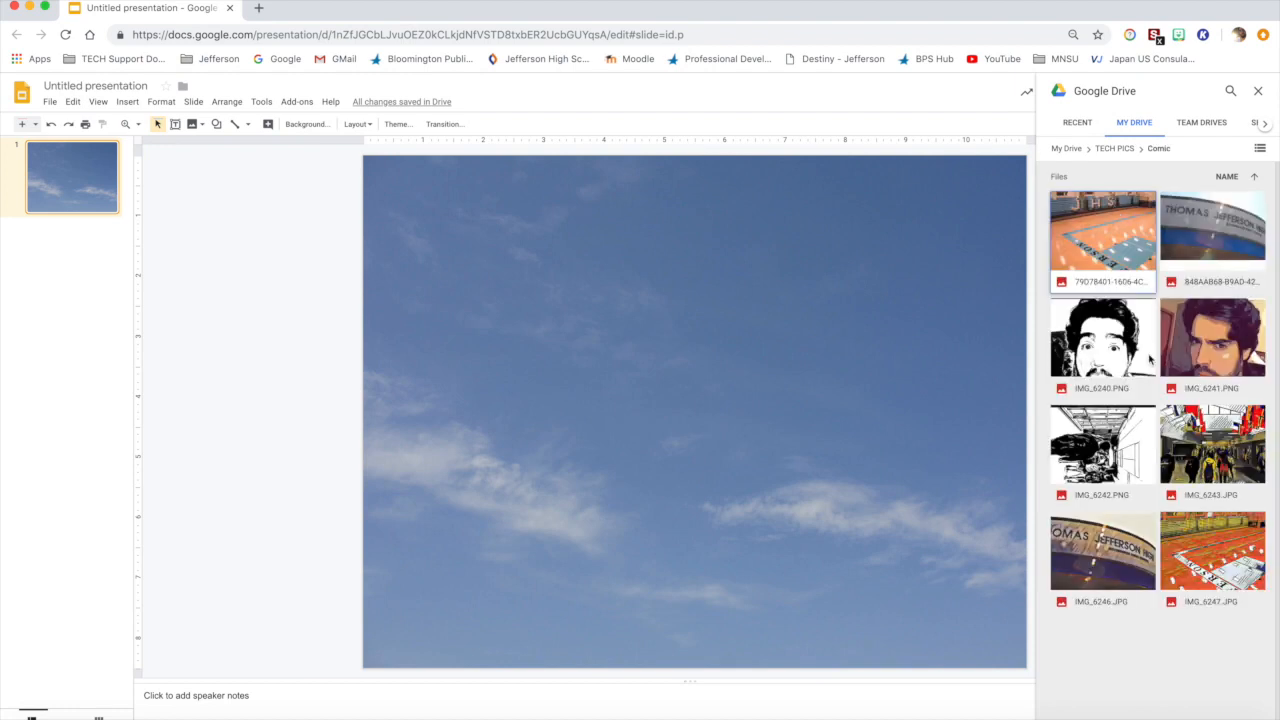
{"action": "left_click_drag", "start_coordinate": [1116, 550], "coordinate": [393, 181]}
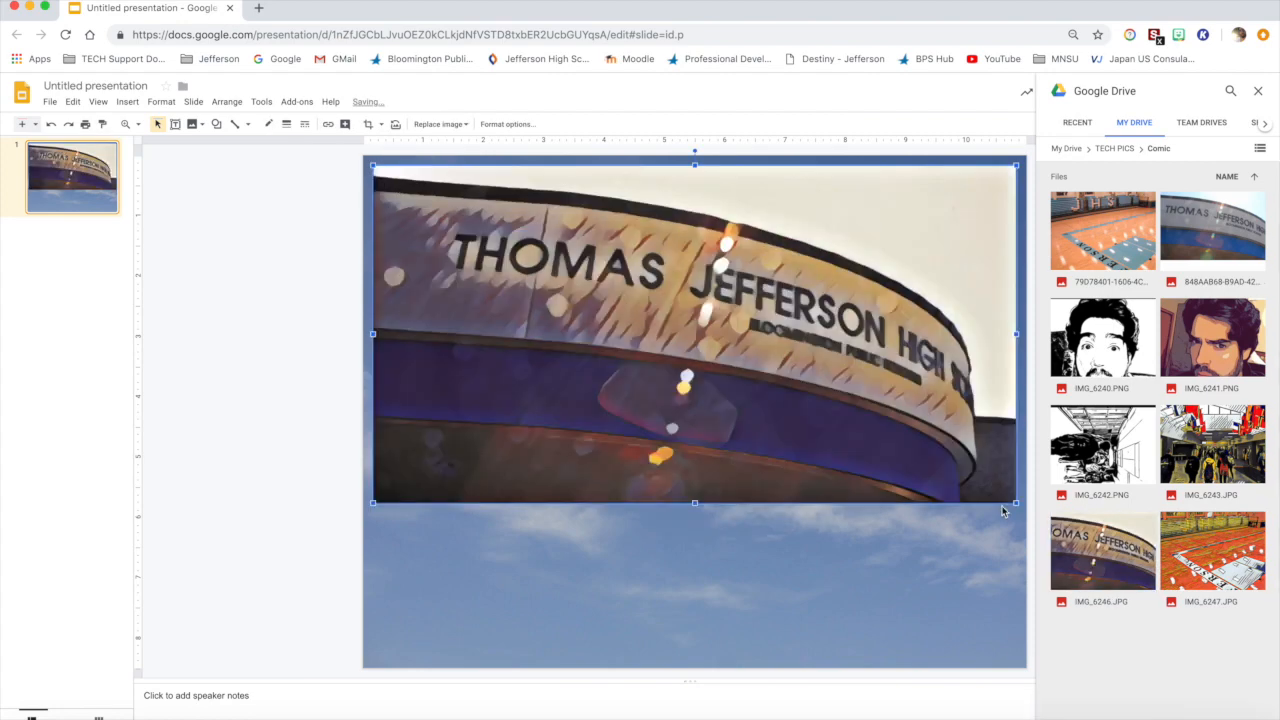
{"action": "left_click_drag", "start_coordinate": [1016, 504], "coordinate": [712, 356]}
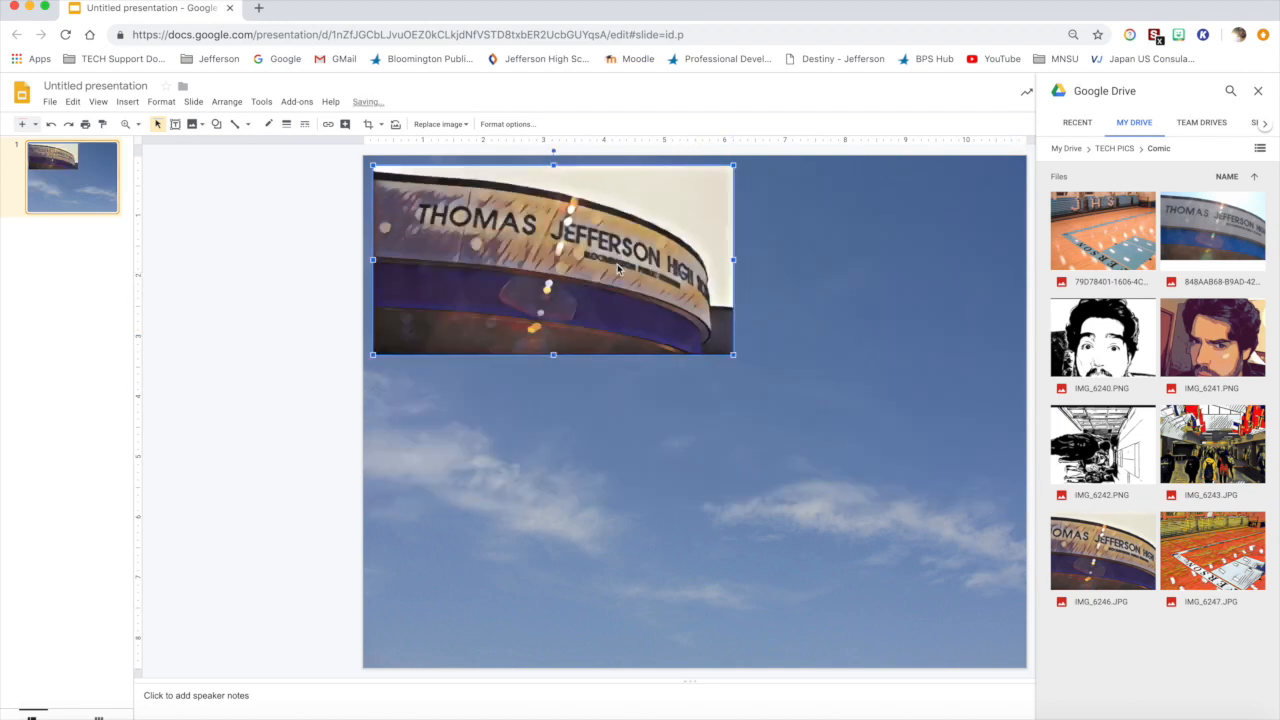
Step: Give the school building image an 8px black border and move it slightly inward from the slide's corner
{"action": "left_click", "coordinate": [287, 124]}
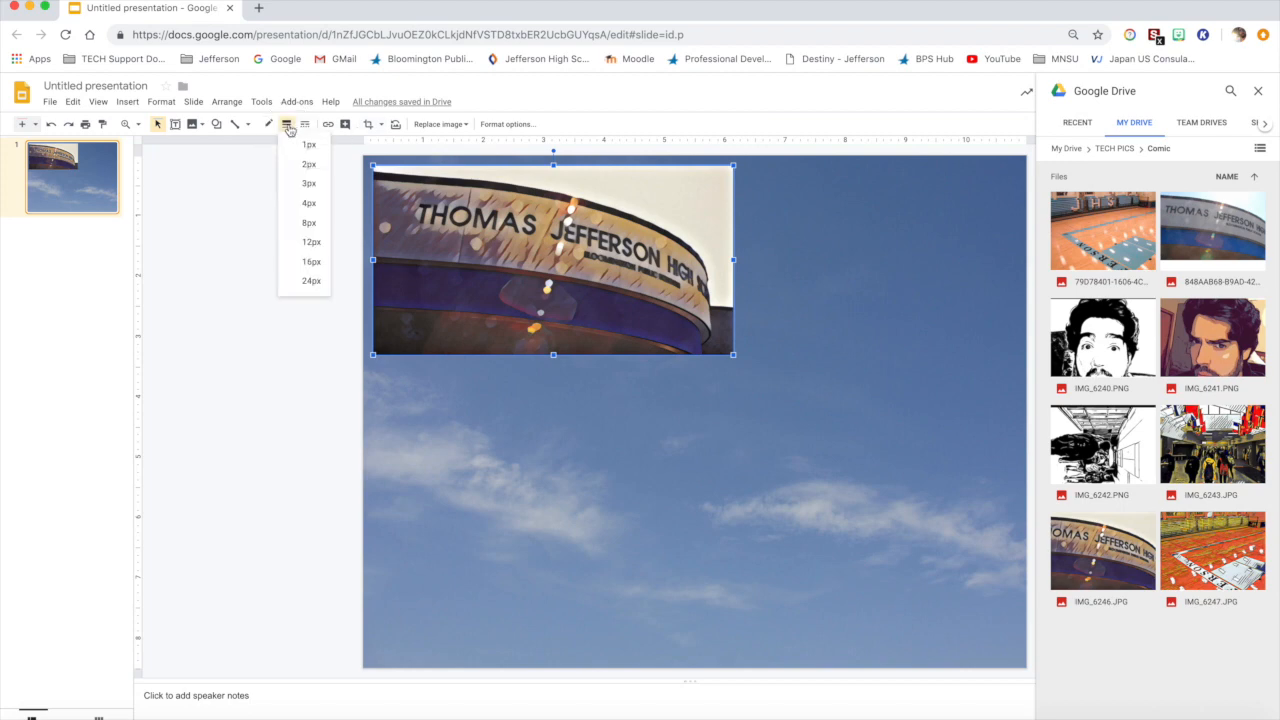
{"action": "left_click", "coordinate": [310, 224]}
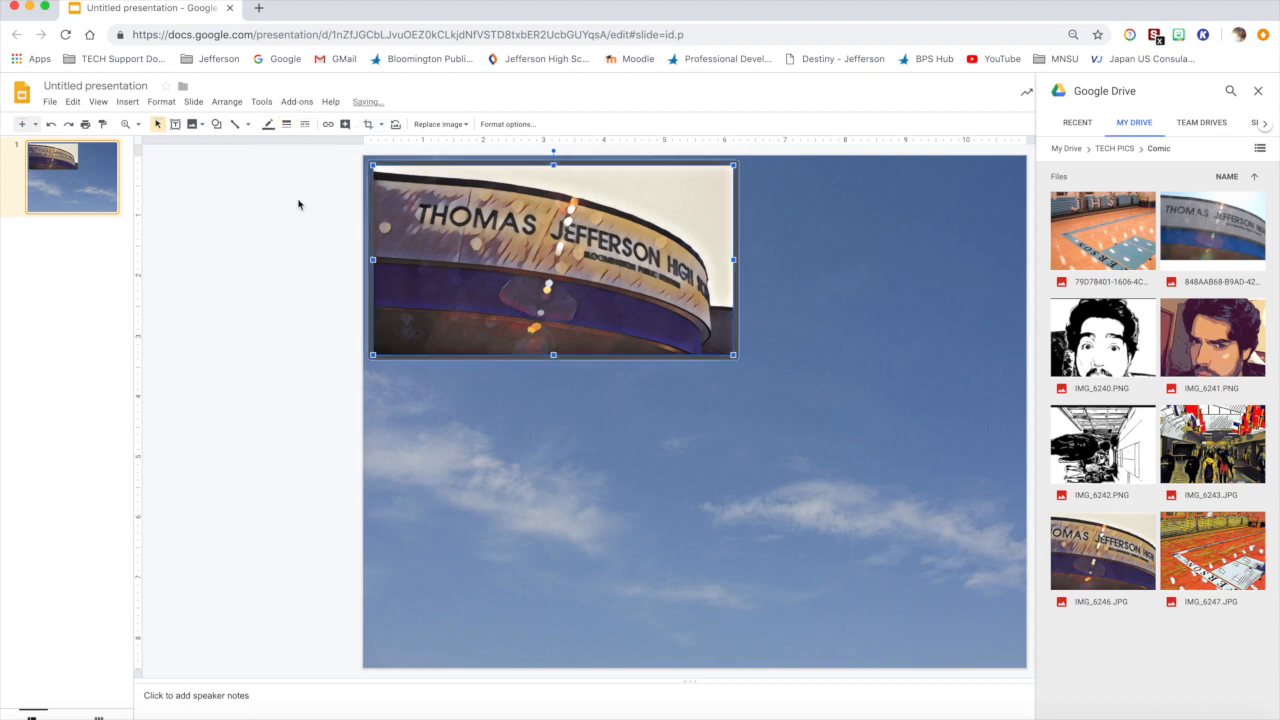
{"action": "left_click", "coordinate": [269, 124]}
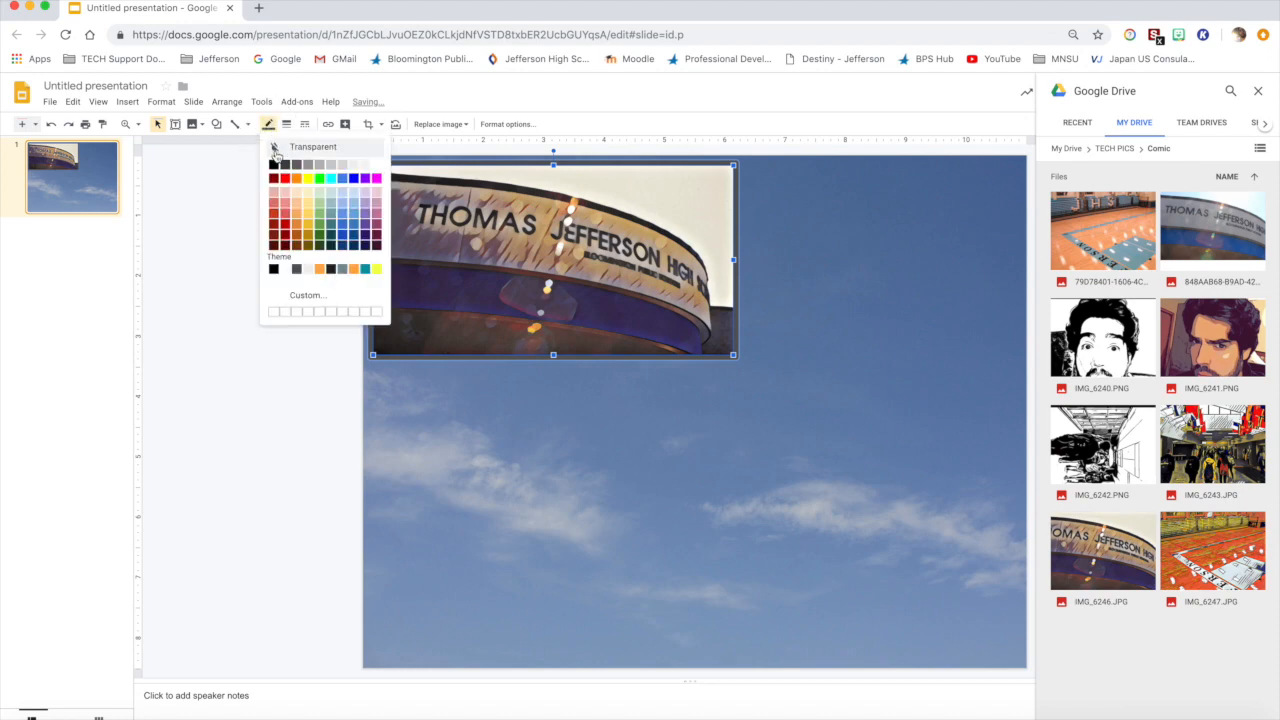
{"action": "left_click", "coordinate": [274, 168]}
{"action": "left_click_drag", "start_coordinate": [535, 247], "coordinate": [546, 257]}
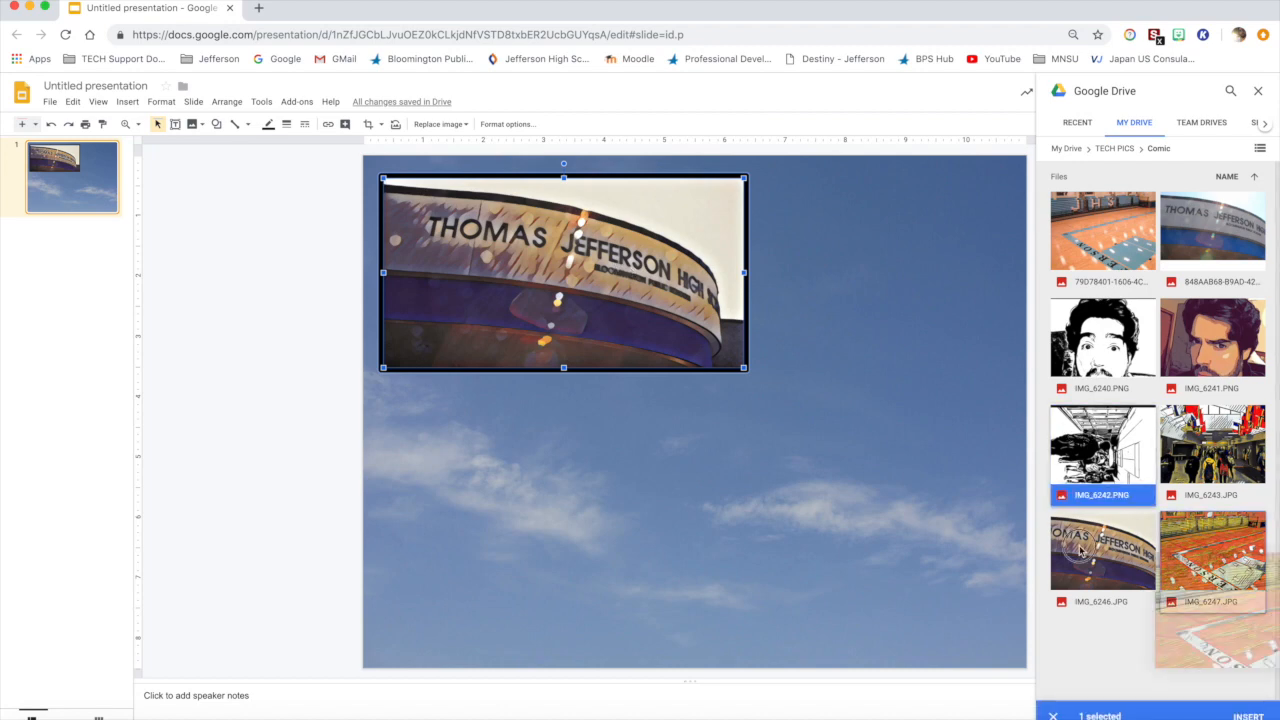
Step: Place IMG_6247.JPG and IMG_6243.JPG with matching black borders side by side in the slide's lower half, sized to fill the row
{"action": "left_click_drag", "start_coordinate": [1212, 550], "coordinate": [610, 440]}
{"action": "left_click_drag", "start_coordinate": [1212, 443], "coordinate": [745, 446]}
{"action": "left_click_drag", "start_coordinate": [791, 530], "coordinate": [798, 538]}
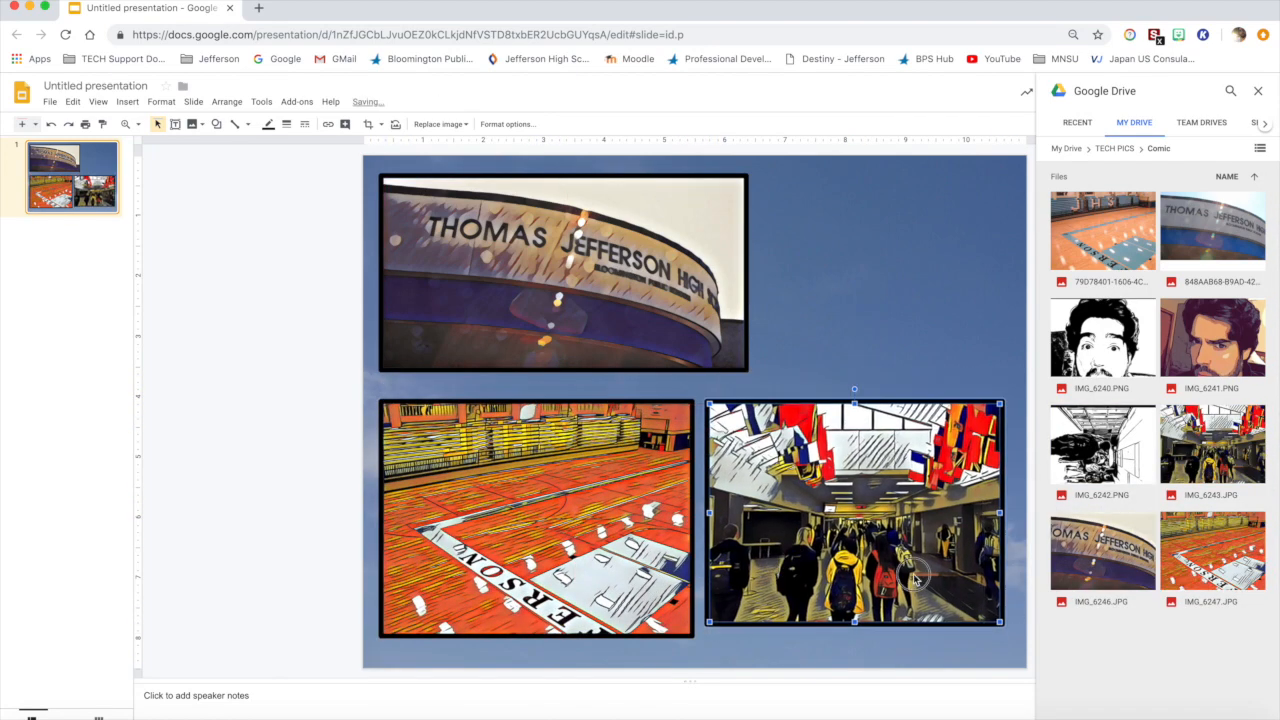
{"action": "left_click_drag", "start_coordinate": [912, 572], "coordinate": [926, 573]}
{"action": "left_click_drag", "start_coordinate": [725, 621], "coordinate": [705, 636]}
{"action": "left_click_drag", "start_coordinate": [635, 609], "coordinate": [628, 610]}
Step: Insert IMG_6242.PNG with a black border beside the school building image, enlarge it and rotate it 90° counterclockwise
{"action": "left_click_drag", "start_coordinate": [1102, 445], "coordinate": [840, 318]}
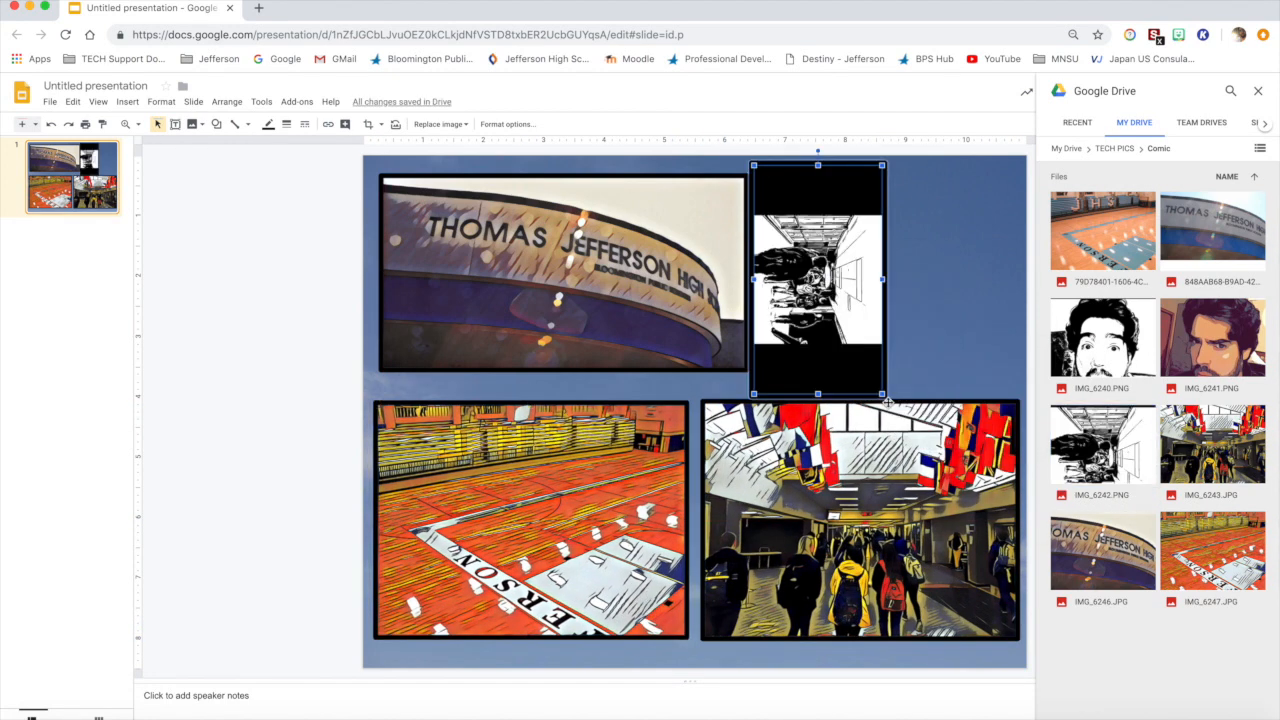
{"action": "left_click_drag", "start_coordinate": [903, 272], "coordinate": [933, 291]}
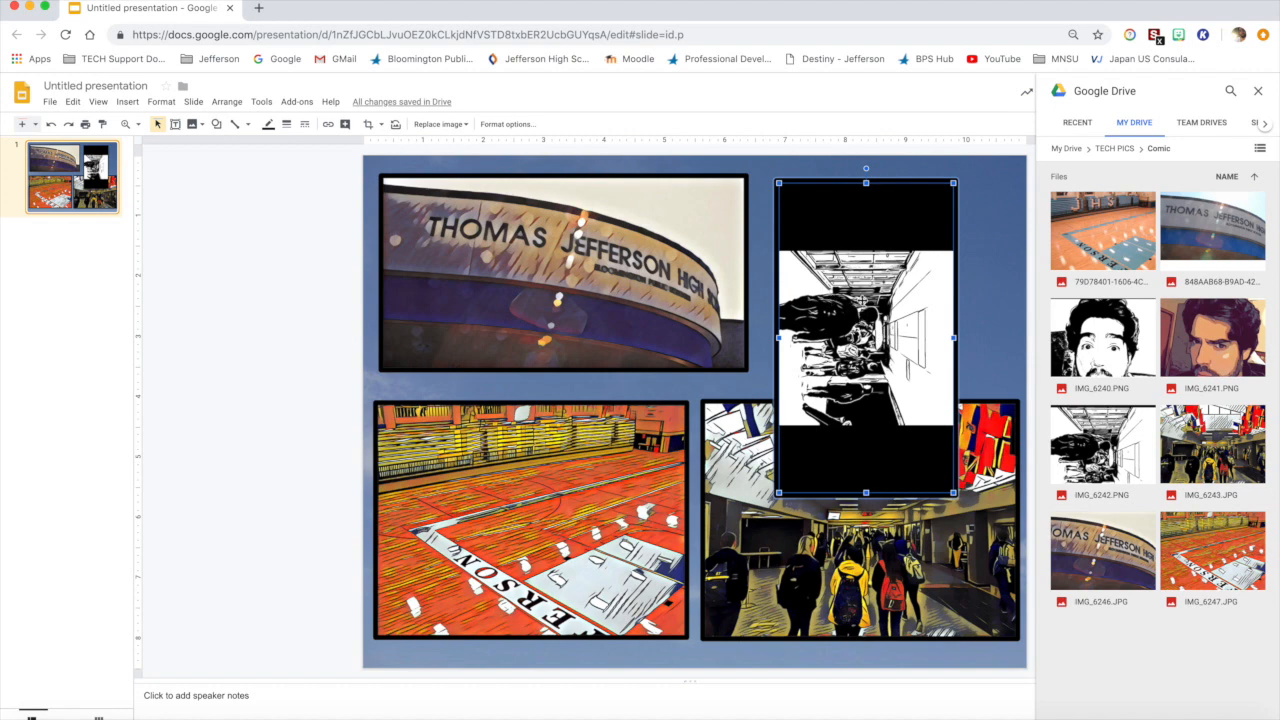
{"action": "left_click", "coordinate": [865, 168]}
{"action": "left_click_drag", "start_coordinate": [865, 168], "coordinate": [750, 338]}
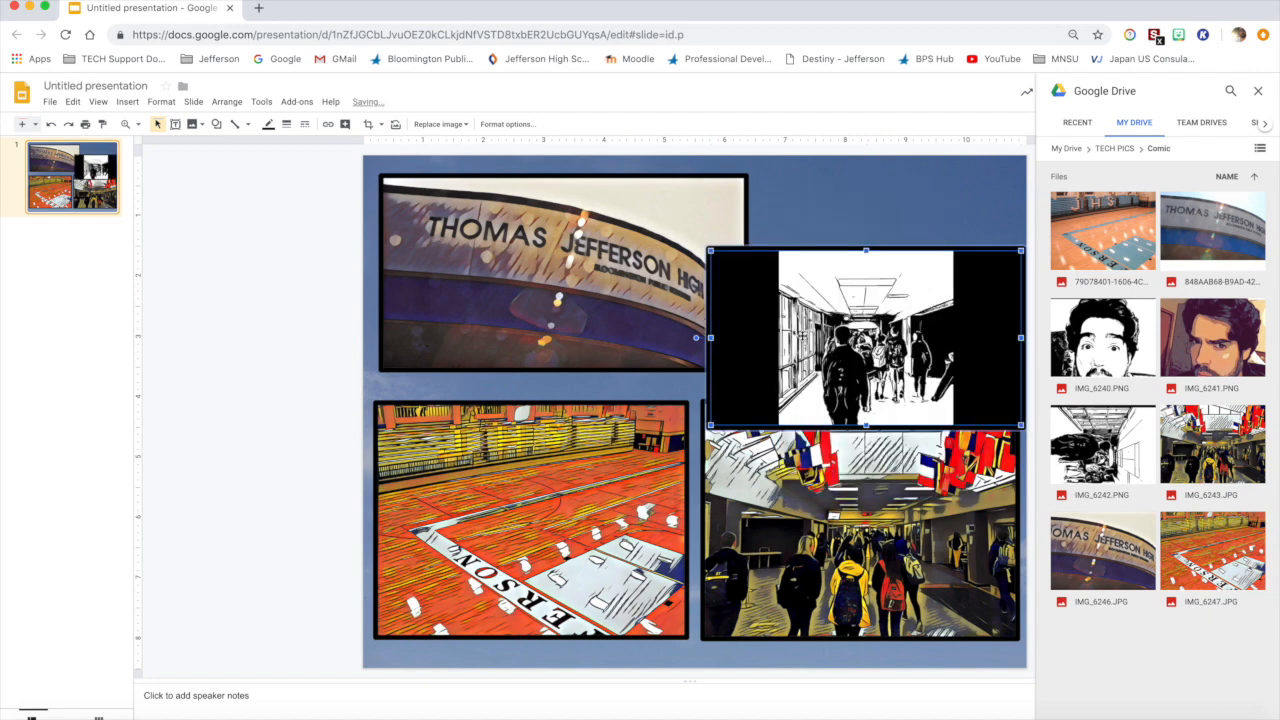
{"action": "left_click_drag", "start_coordinate": [851, 314], "coordinate": [835, 289]}
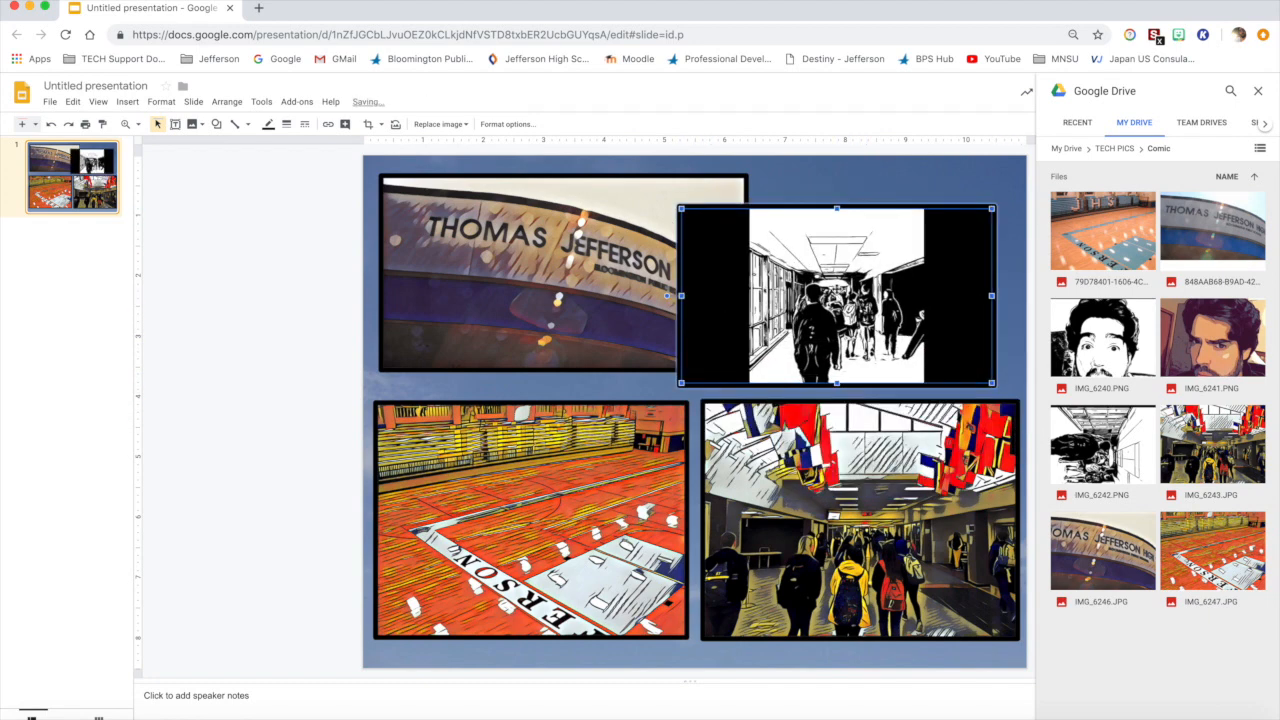
Step: Crop the black bars off both sides of the black-and-white hallway image
{"action": "double_click", "coordinate": [850, 285]}
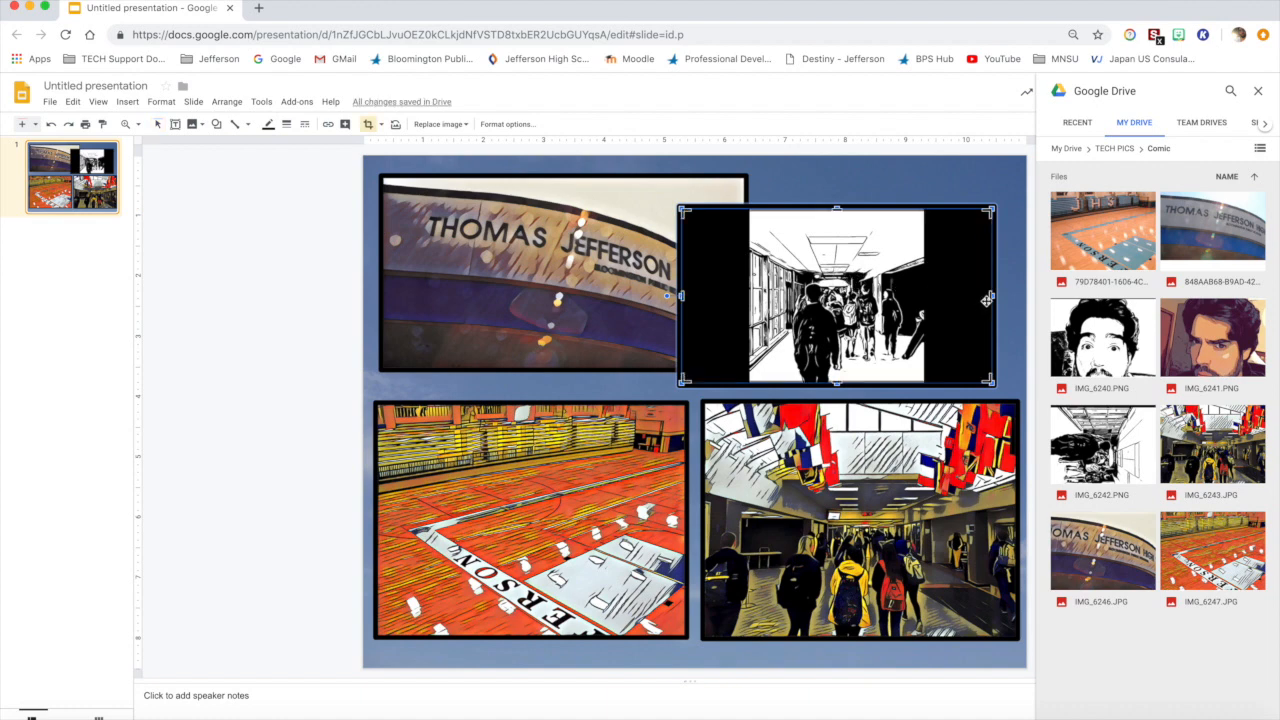
{"action": "left_click_drag", "start_coordinate": [988, 296], "coordinate": [927, 297]}
{"action": "key", "text": "super+z"}
{"action": "left_click_drag", "start_coordinate": [989, 297], "coordinate": [925, 296]}
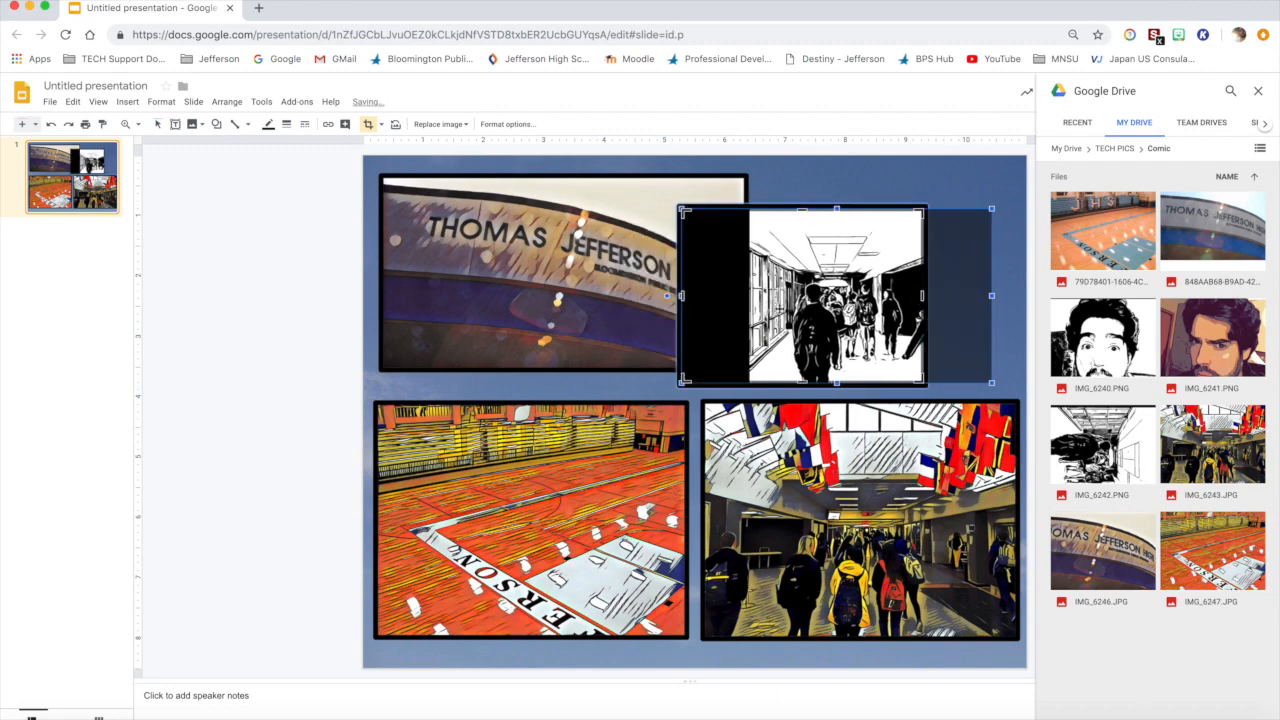
{"action": "left_click_drag", "start_coordinate": [684, 297], "coordinate": [750, 300]}
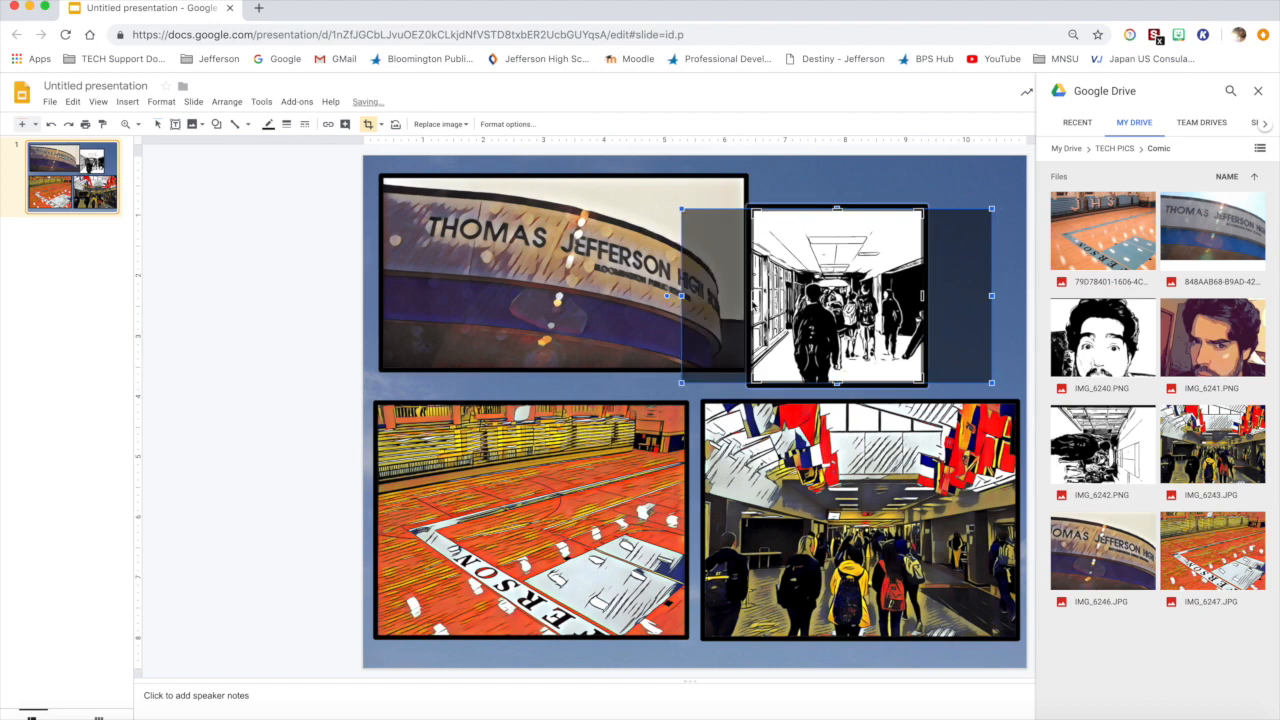
{"action": "key", "text": "Return"}
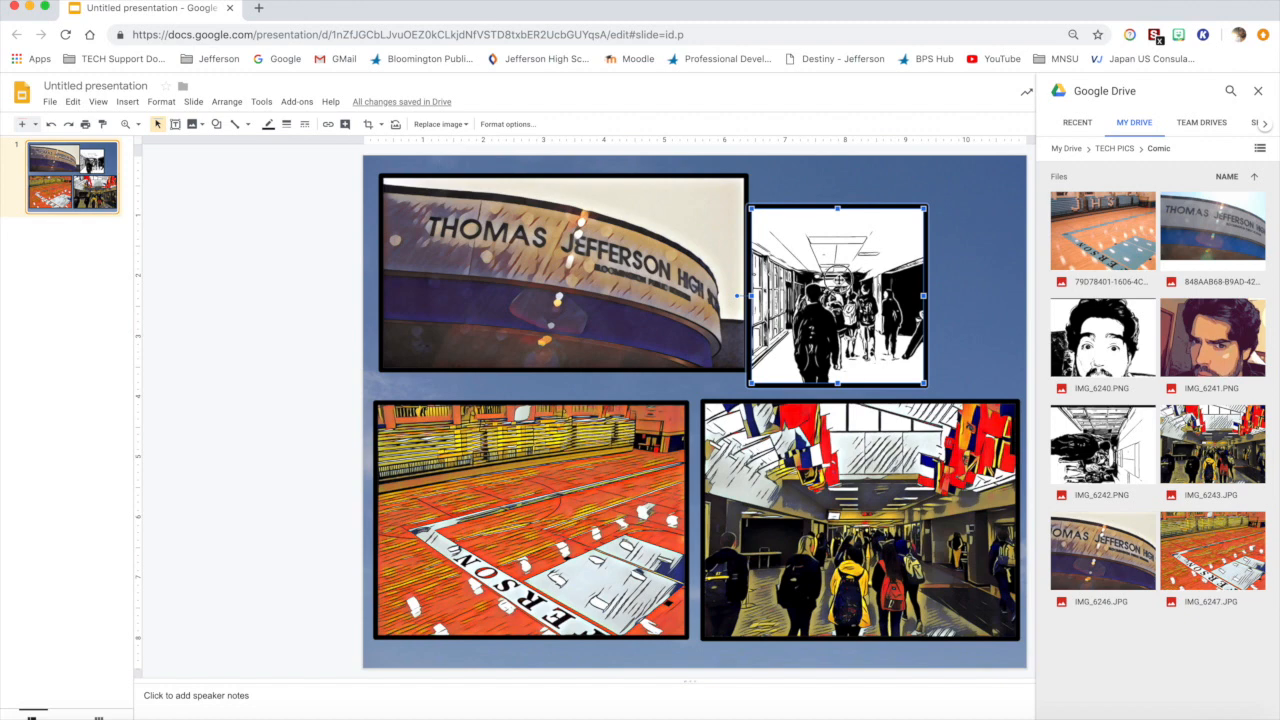
Step: Move the cropped hallway image into the slide's upper-right gap and enlarge it to about 3.3 inches wide
{"action": "left_click_drag", "start_coordinate": [855, 264], "coordinate": [862, 246]}
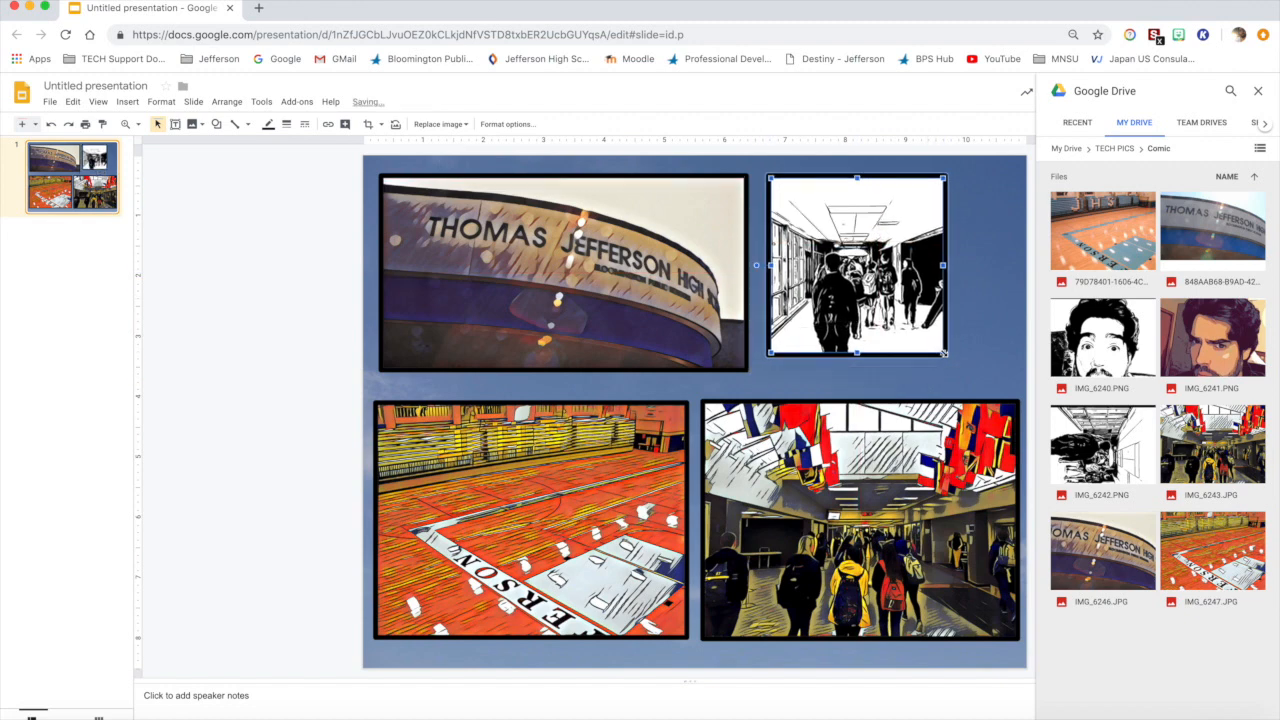
{"action": "left_click_drag", "start_coordinate": [944, 353], "coordinate": [973, 352]}
{"action": "left_click_drag", "start_coordinate": [925, 318], "coordinate": [929, 318]}
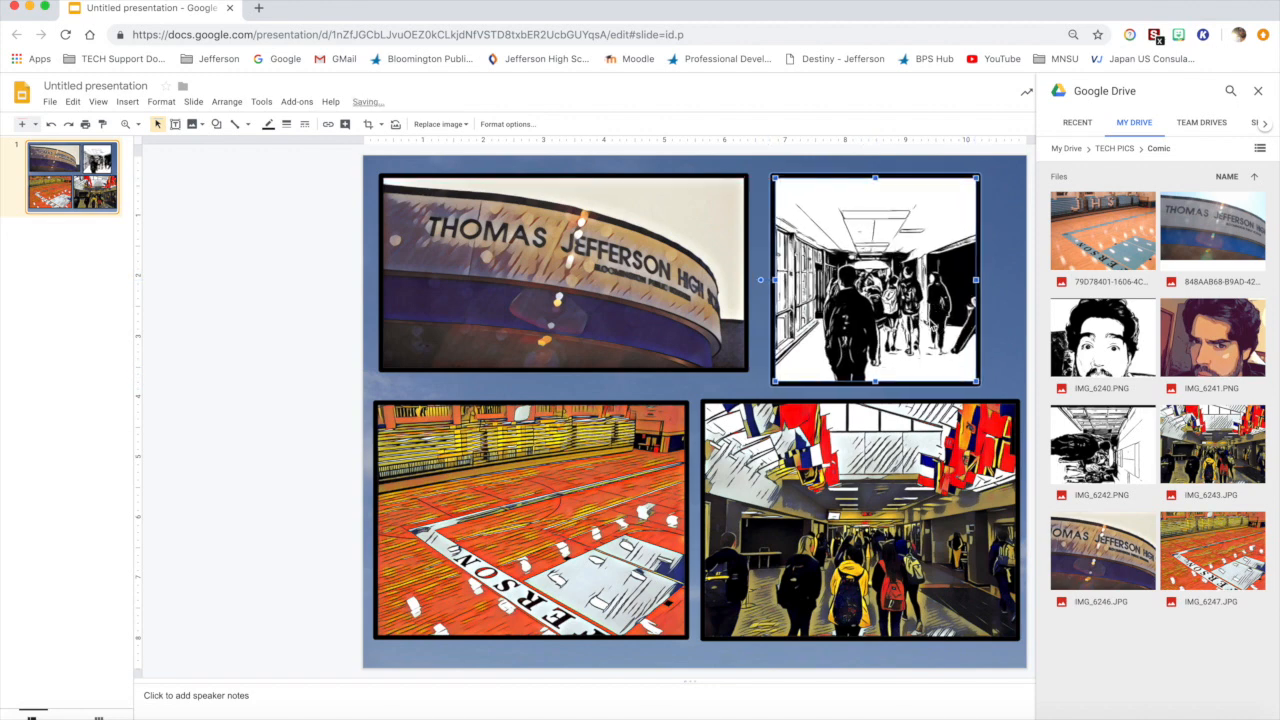
{"action": "left_click", "coordinate": [759, 325]}
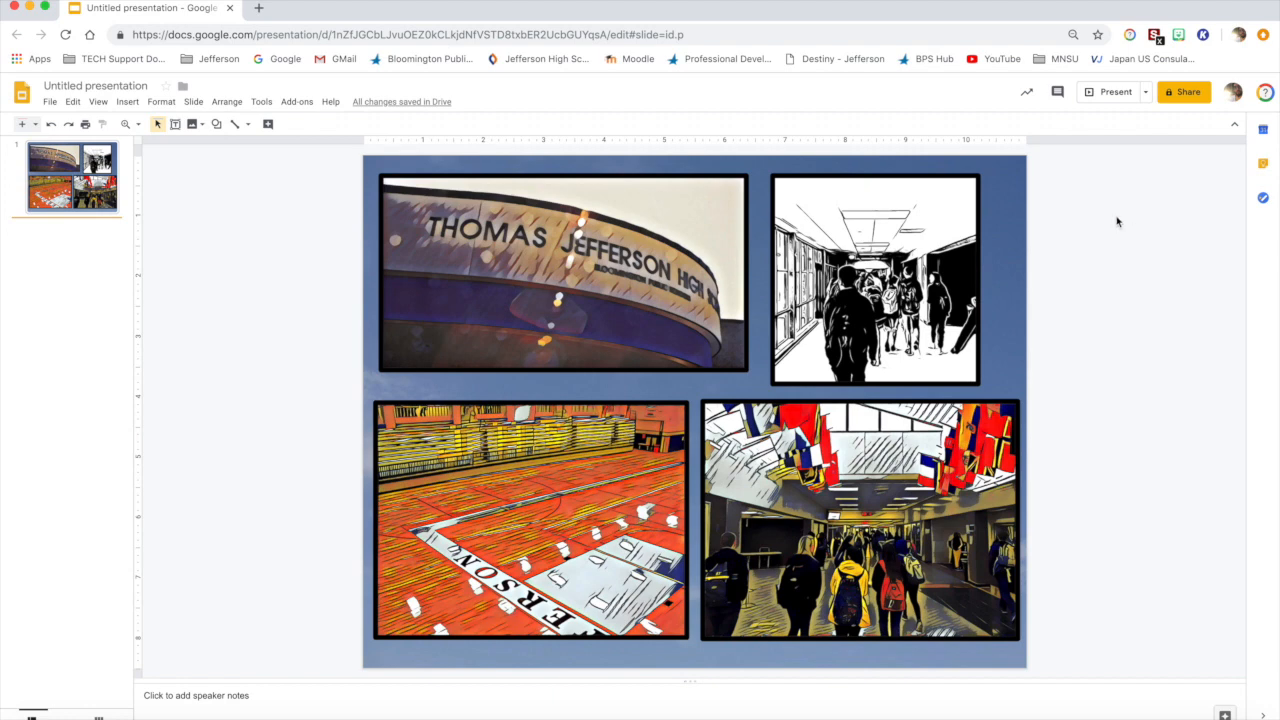
Step: Add a second slide and change its layout to Blank
{"action": "left_click", "coordinate": [22, 125]}
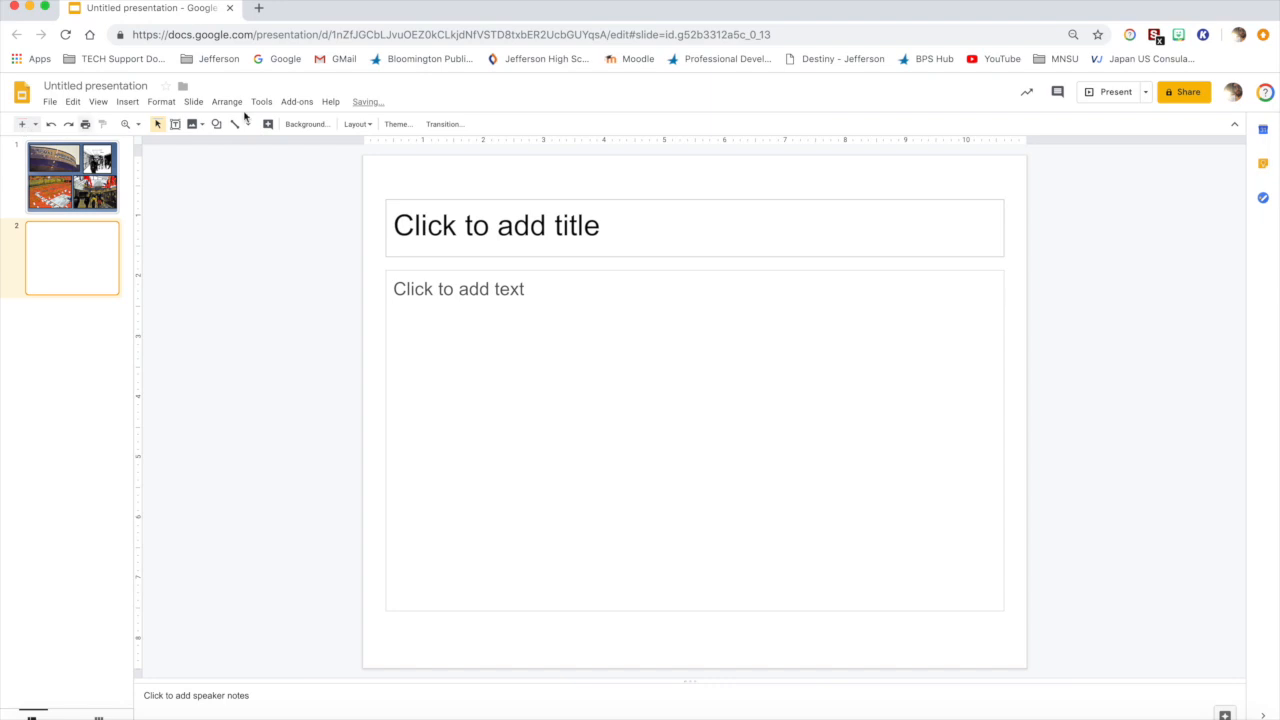
{"action": "left_click", "coordinate": [357, 125]}
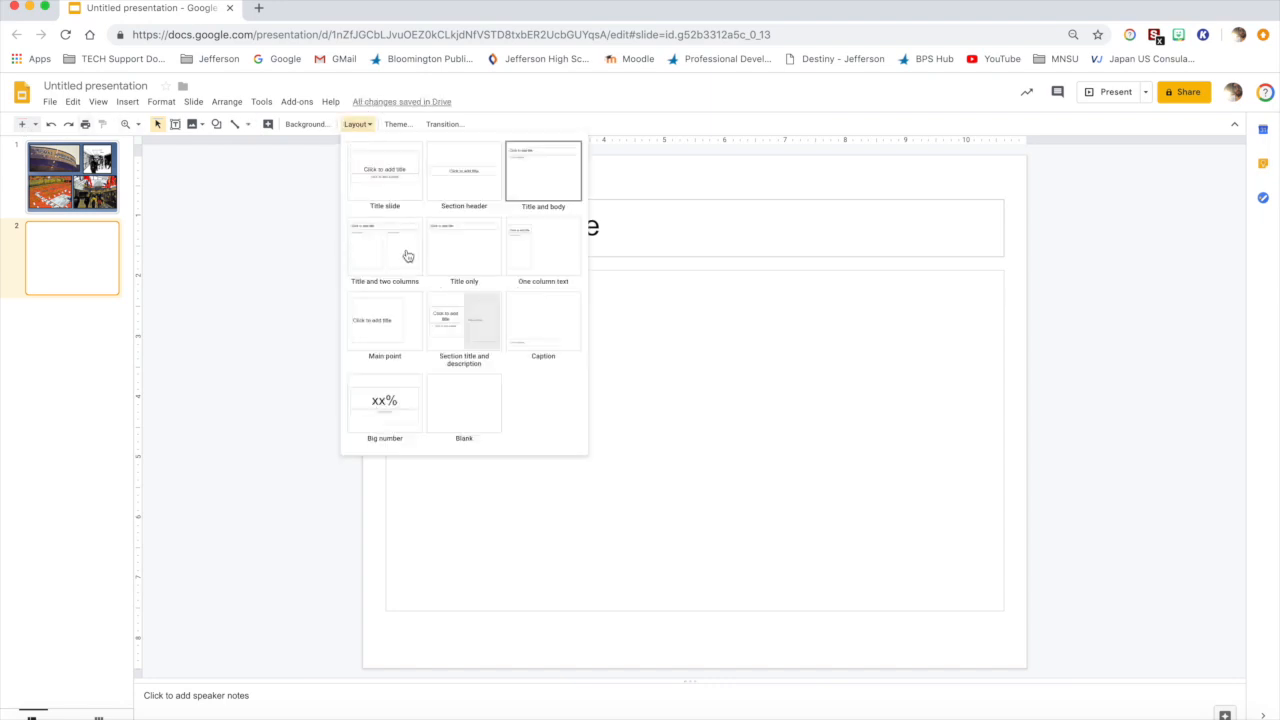
{"action": "left_click", "coordinate": [481, 427]}
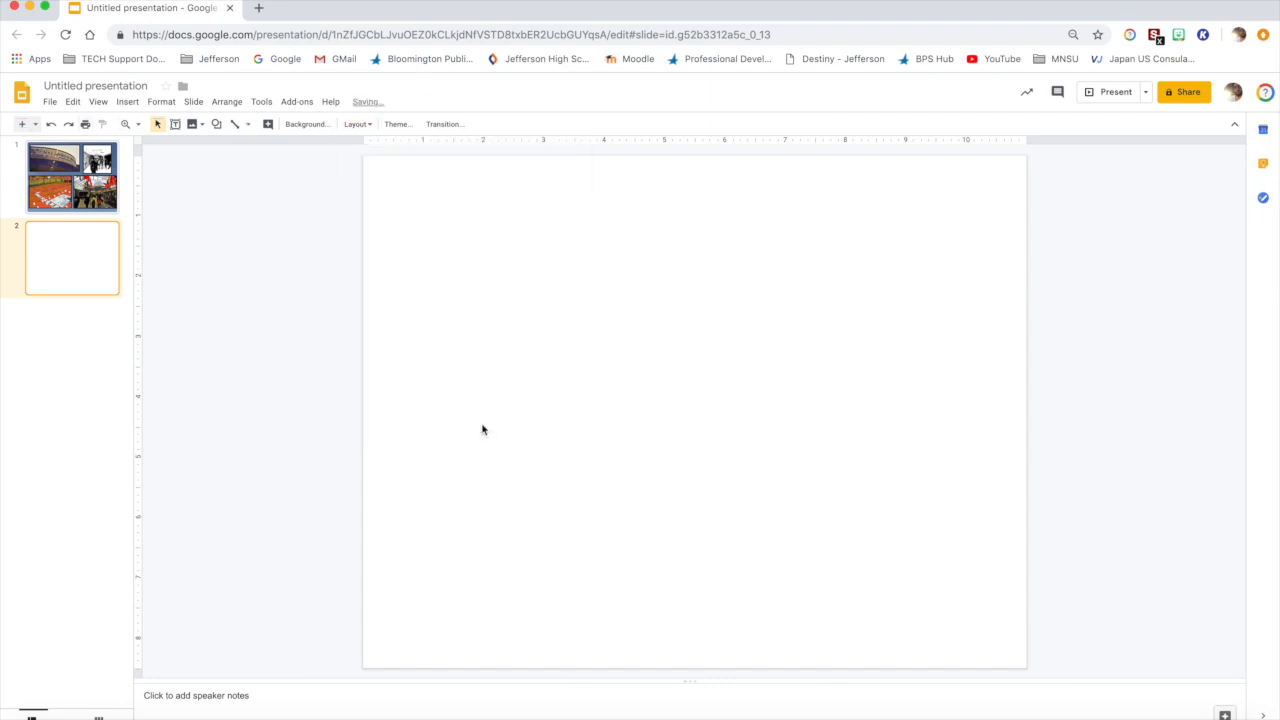
Step: Set the second slide's background to the radial teal gradient from the theme colors
{"action": "left_click", "coordinate": [305, 125]}
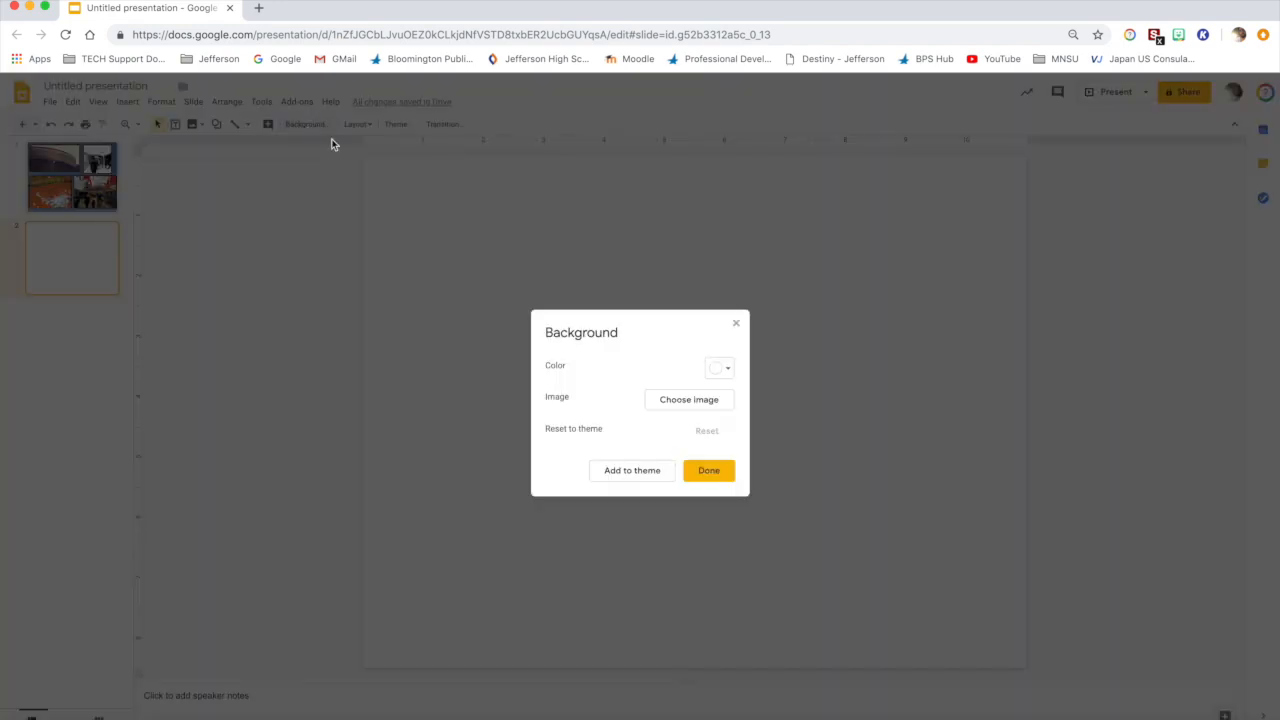
{"action": "left_click", "coordinate": [720, 368]}
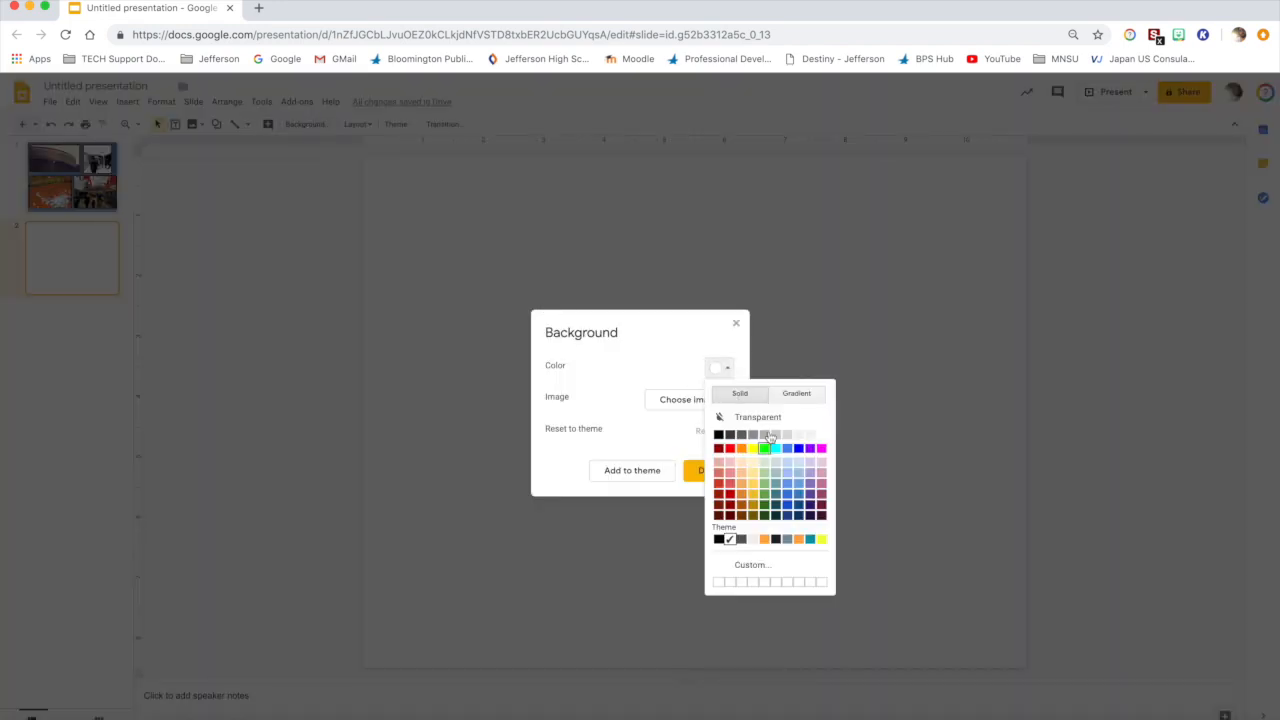
{"action": "left_click", "coordinate": [800, 394]}
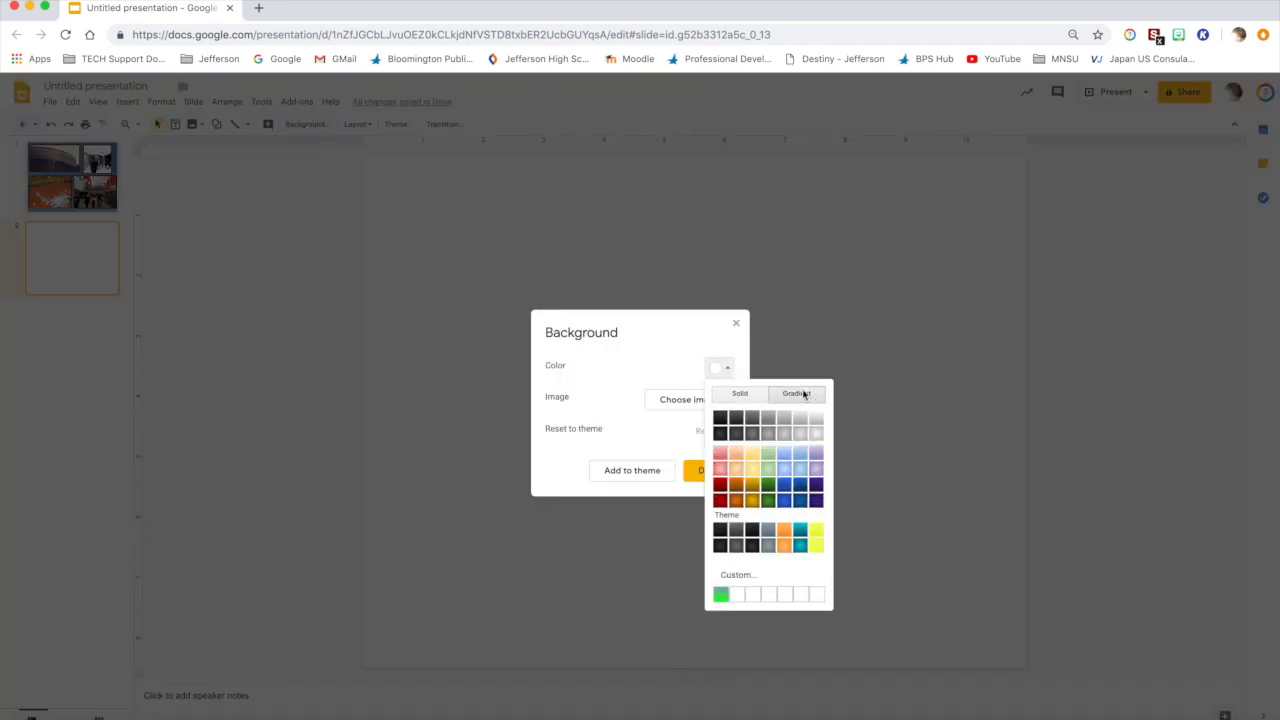
{"action": "left_click", "coordinate": [800, 545]}
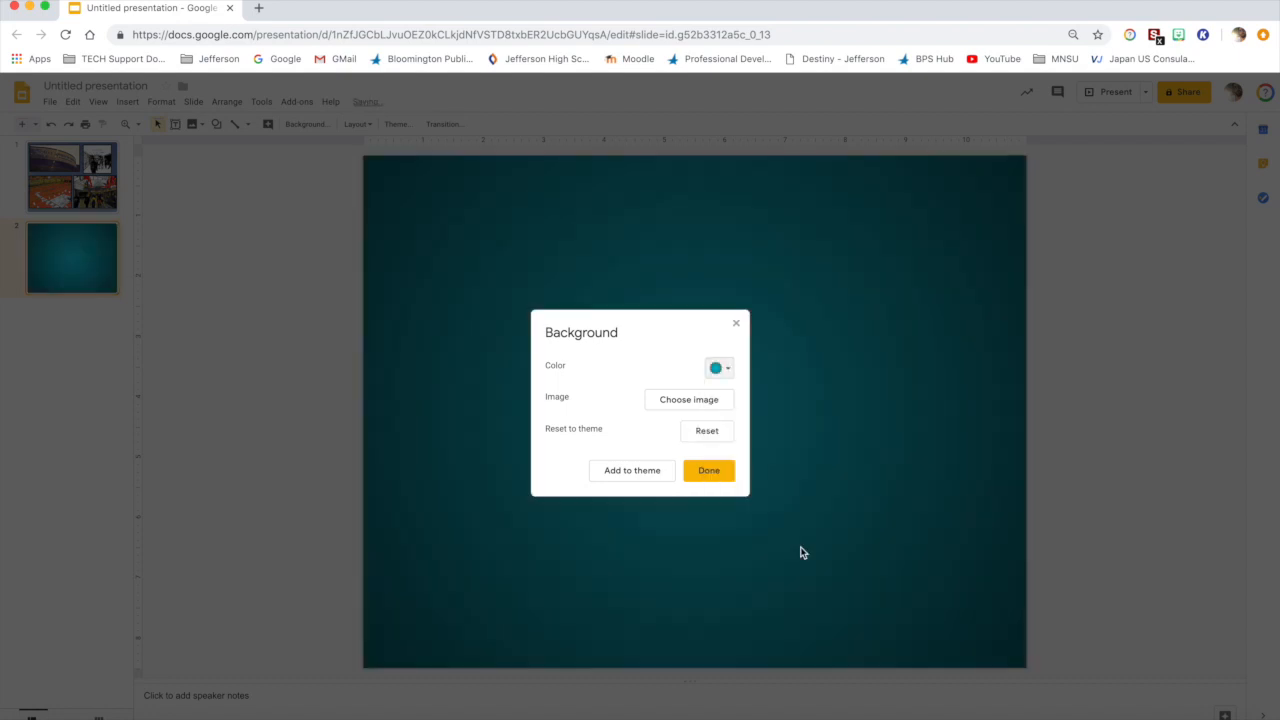
{"action": "left_click", "coordinate": [715, 474]}
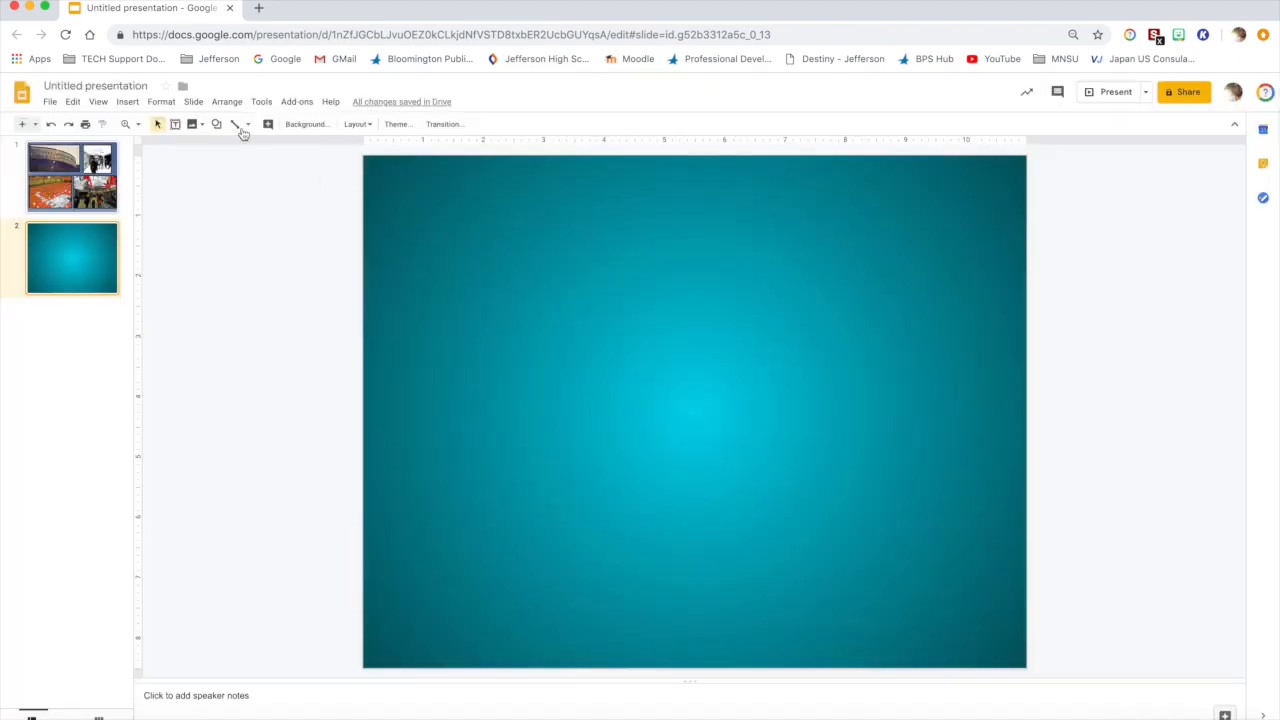
Step: Search the web for "school" images and insert the red-brick school building photo with the white cupola onto the second slide
{"action": "left_click", "coordinate": [128, 102]}
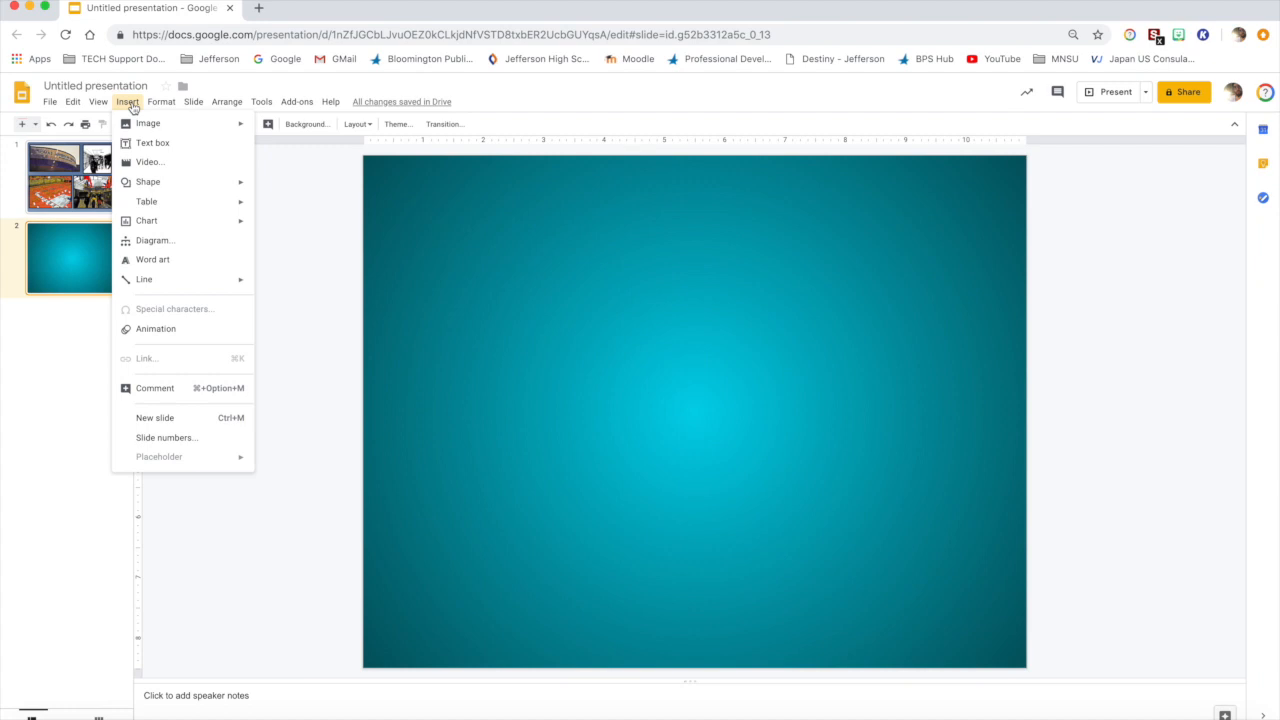
{"action": "mouse_move", "coordinate": [200, 127]}
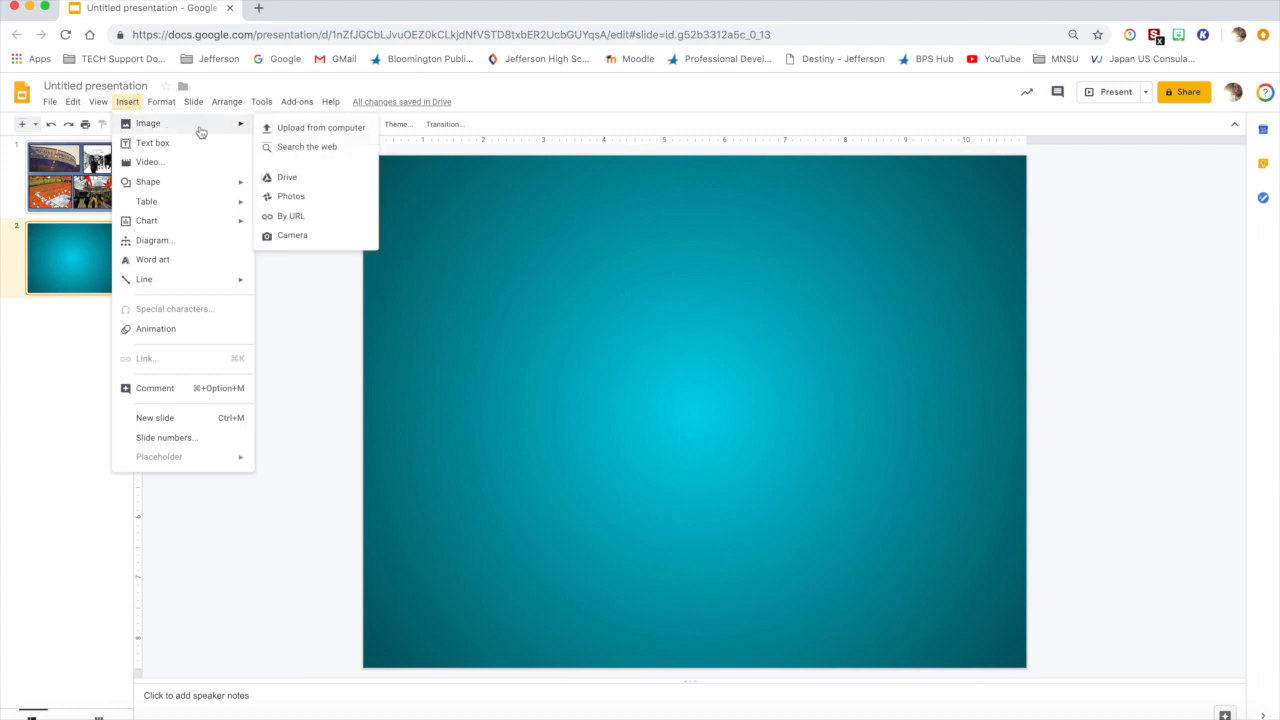
{"action": "left_click", "coordinate": [309, 150]}
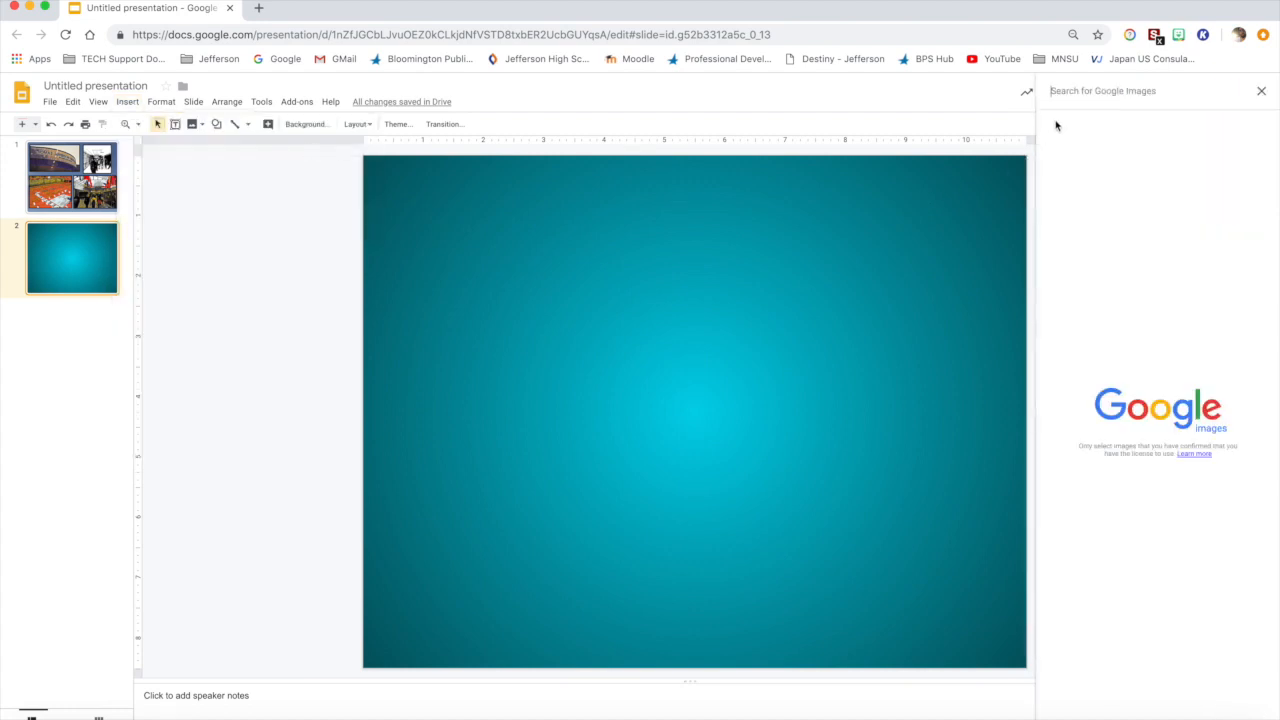
{"action": "type", "text": "schoo"}
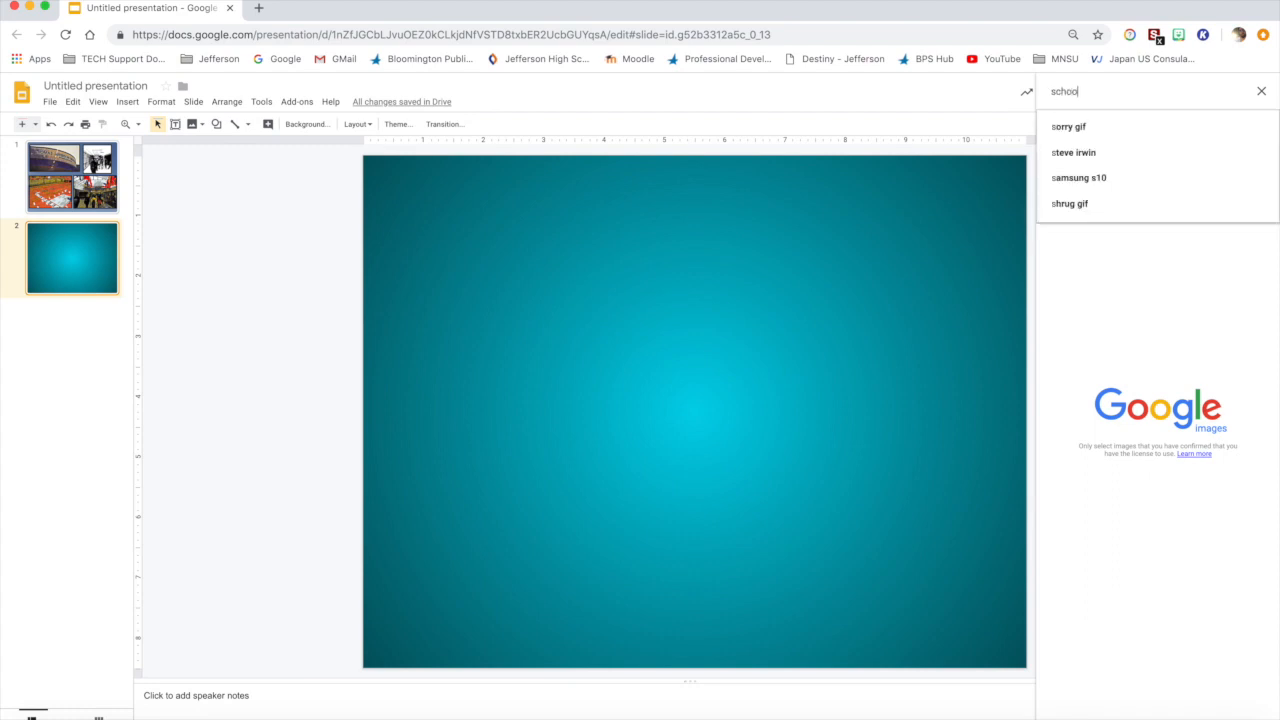
{"action": "type", "text": "l"}
{"action": "key", "text": "Return"}
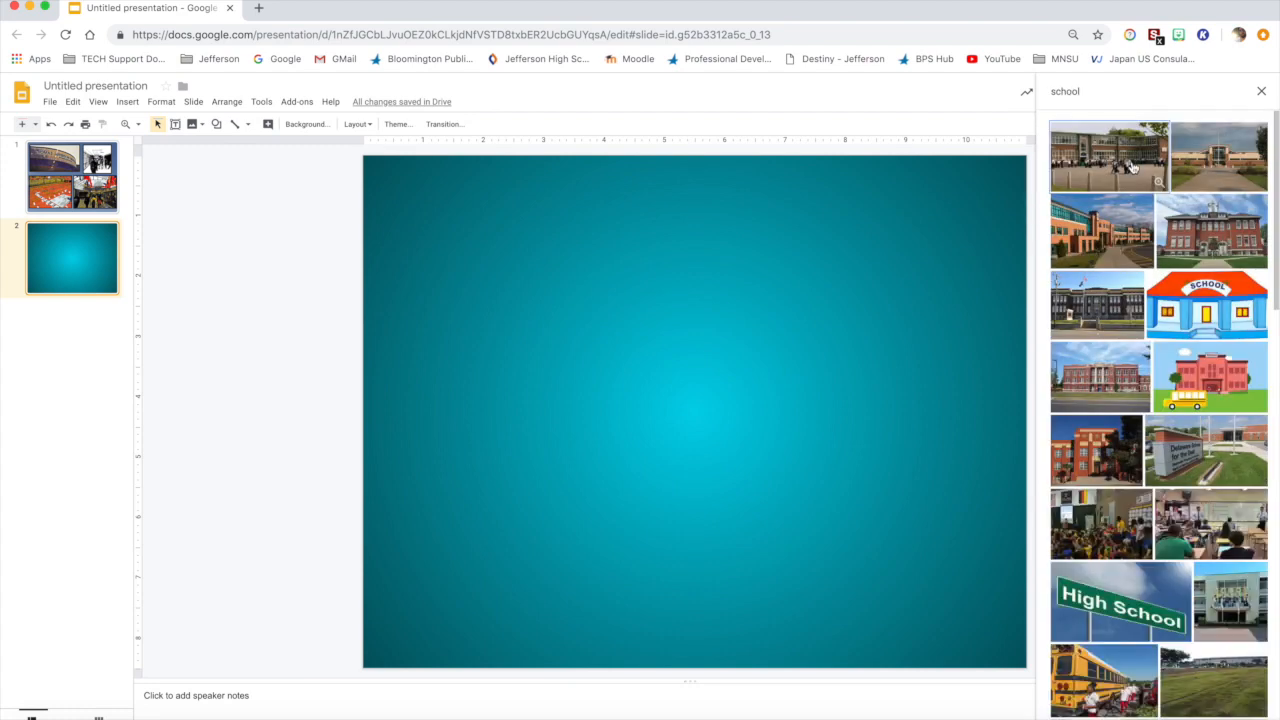
{"action": "left_click_drag", "start_coordinate": [1208, 230], "coordinate": [394, 185]}
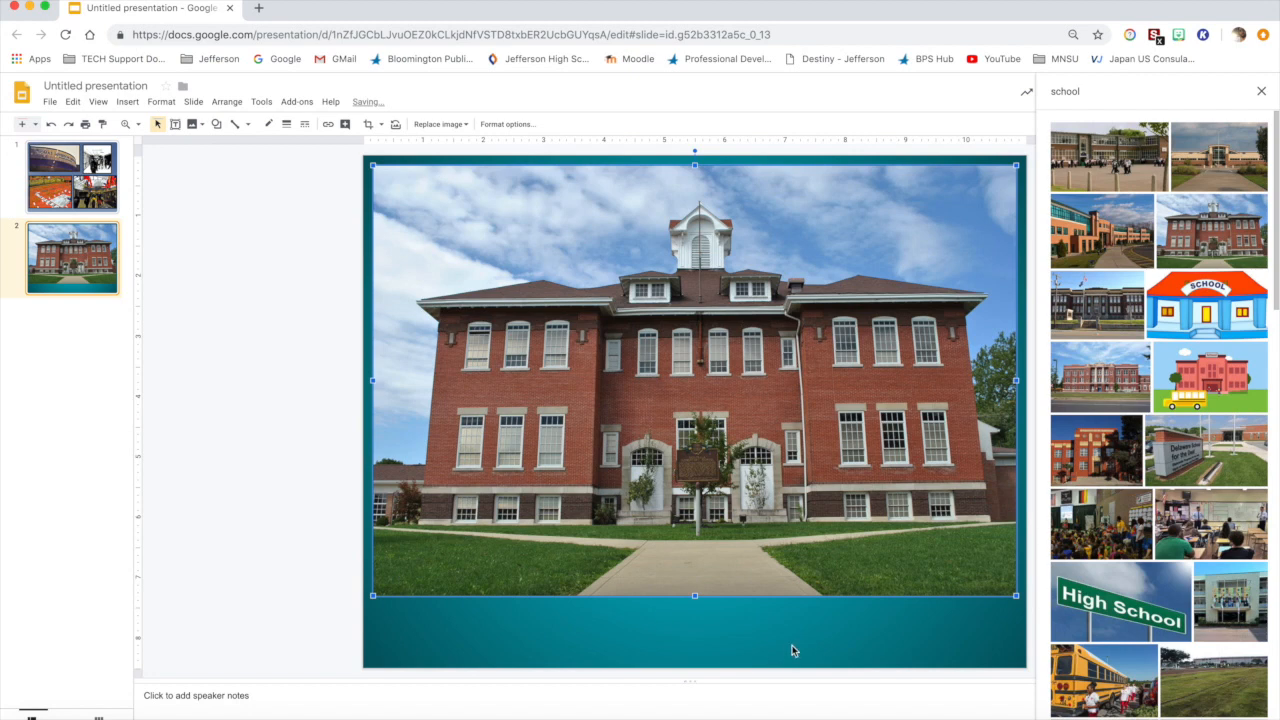
Step: Resize the school photo to about 5.8 inches wide and place it in the slide's upper-left area with a small margin
{"action": "left_click_drag", "start_coordinate": [1016, 598], "coordinate": [536, 323]}
{"action": "left_click_drag", "start_coordinate": [566, 252], "coordinate": [594, 268]}
{"action": "left_click_drag", "start_coordinate": [641, 342], "coordinate": [753, 415]}
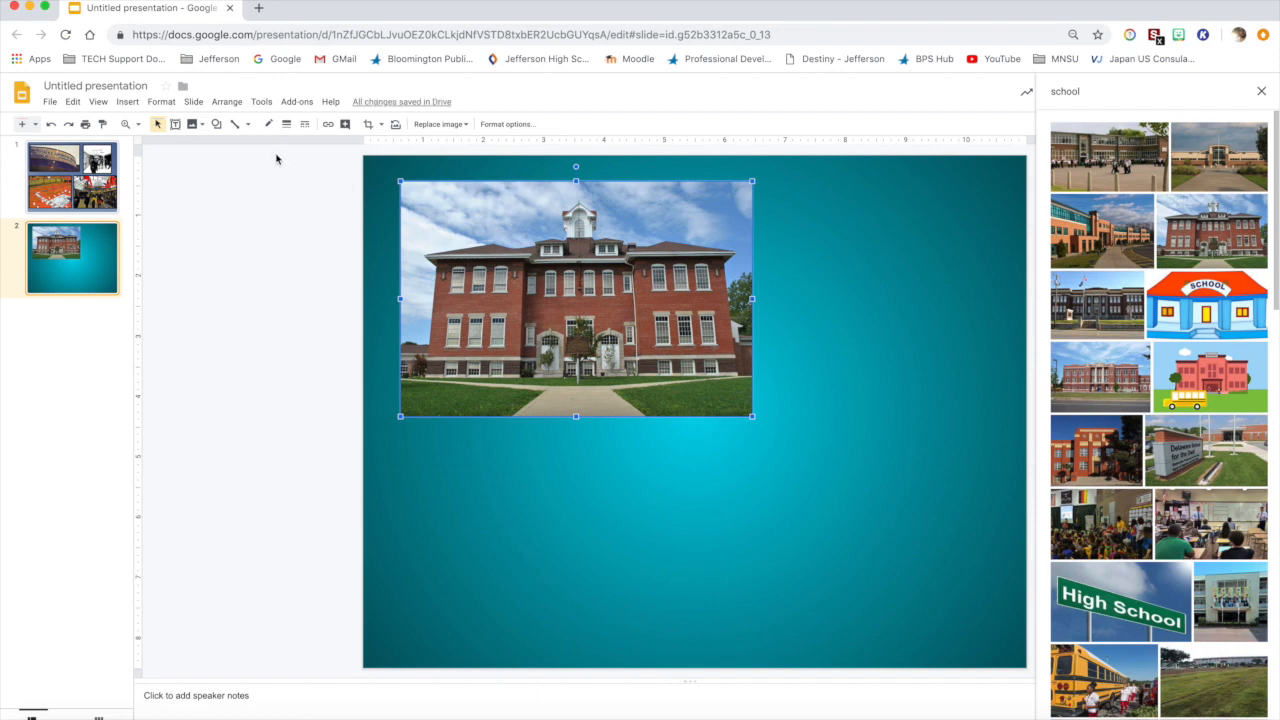
Step: Give the school photo an 8px black border and close the image search
{"action": "left_click", "coordinate": [286, 124]}
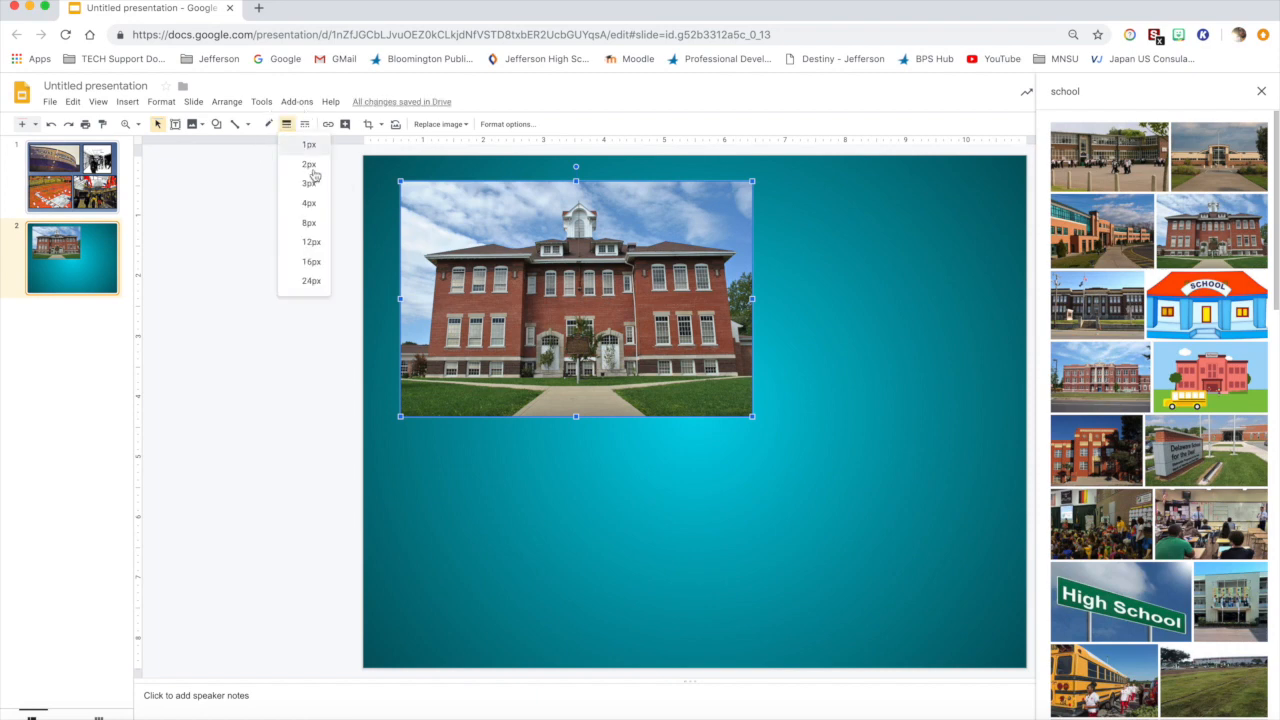
{"action": "left_click", "coordinate": [309, 223]}
{"action": "left_click", "coordinate": [268, 125]}
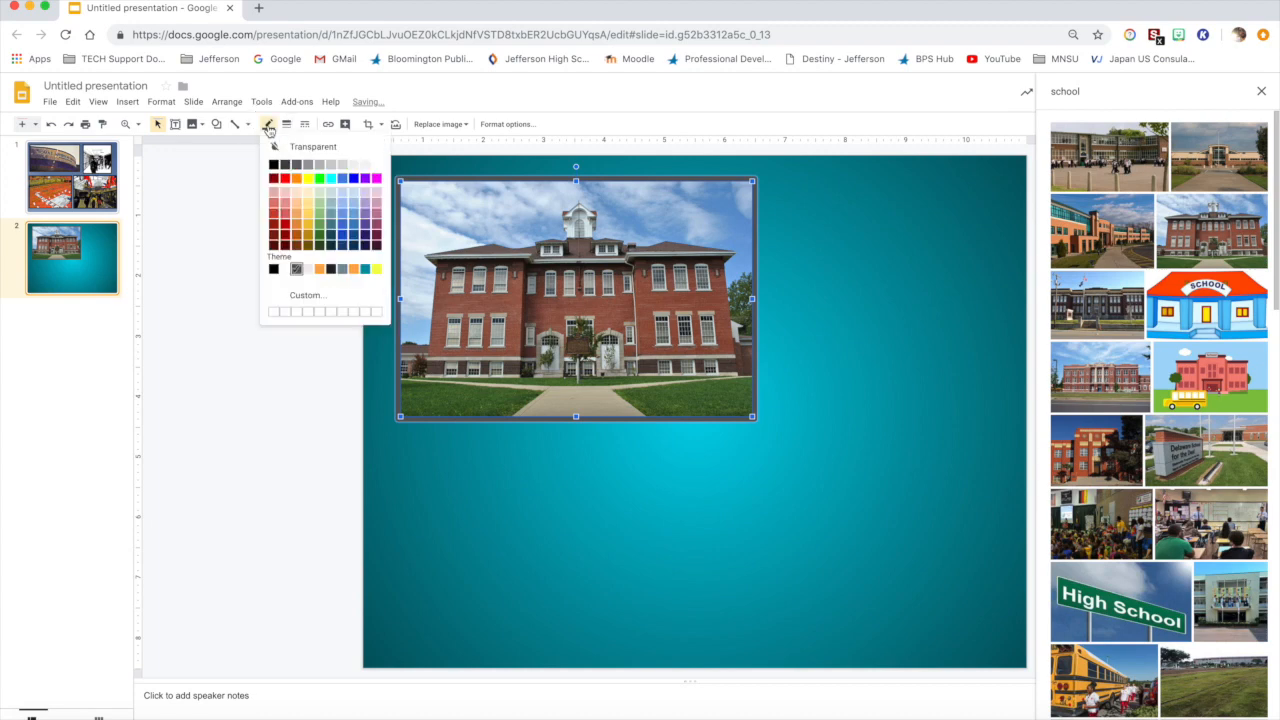
{"action": "left_click", "coordinate": [273, 165]}
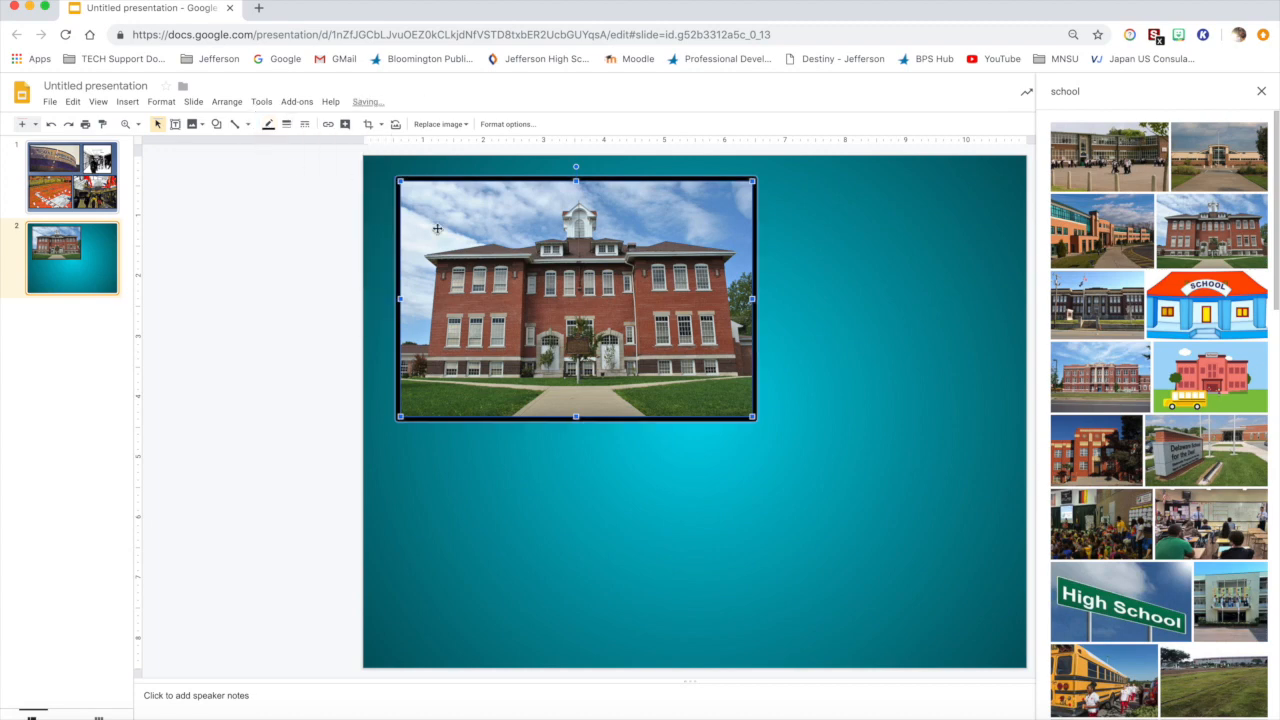
{"action": "left_click", "coordinate": [814, 295]}
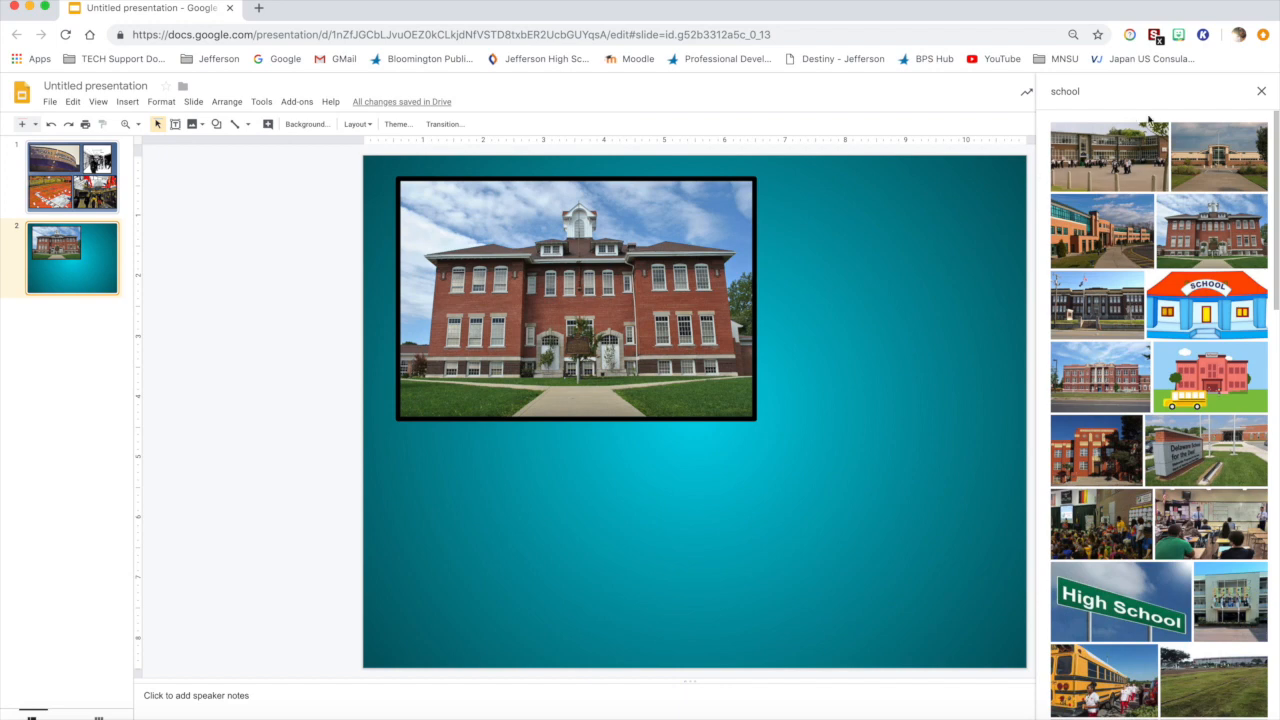
{"action": "left_click", "coordinate": [1261, 92]}
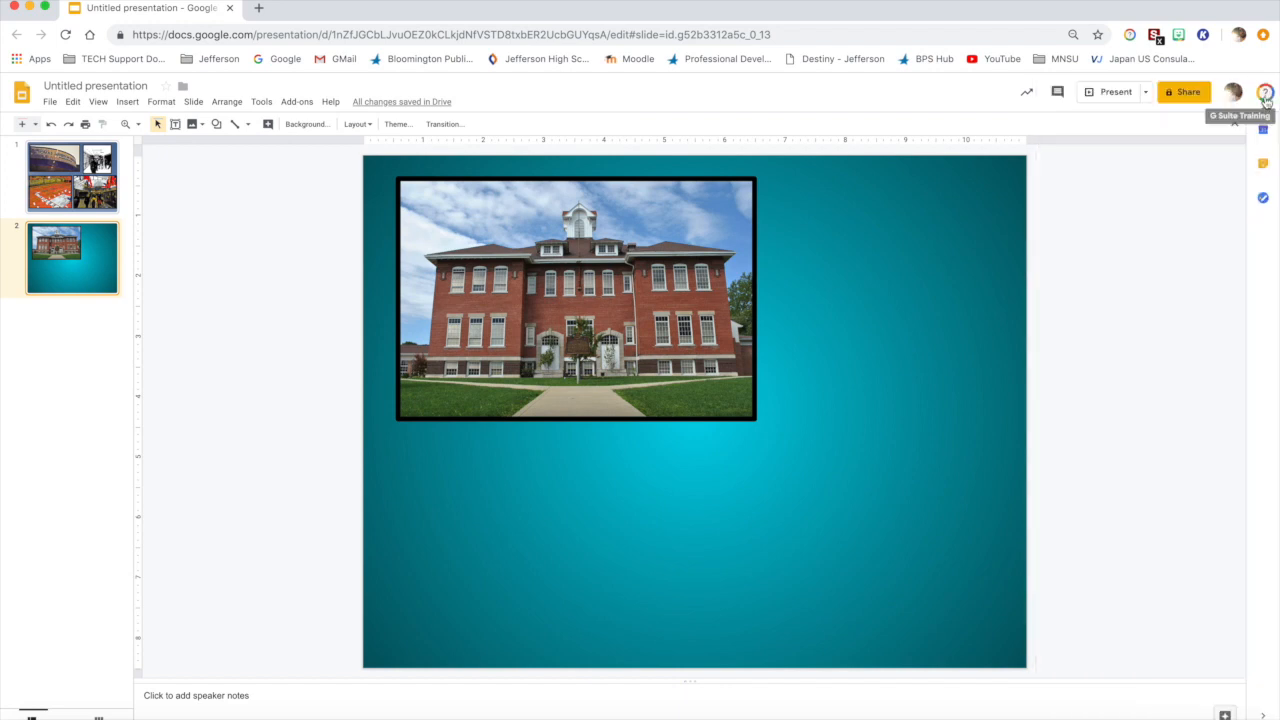